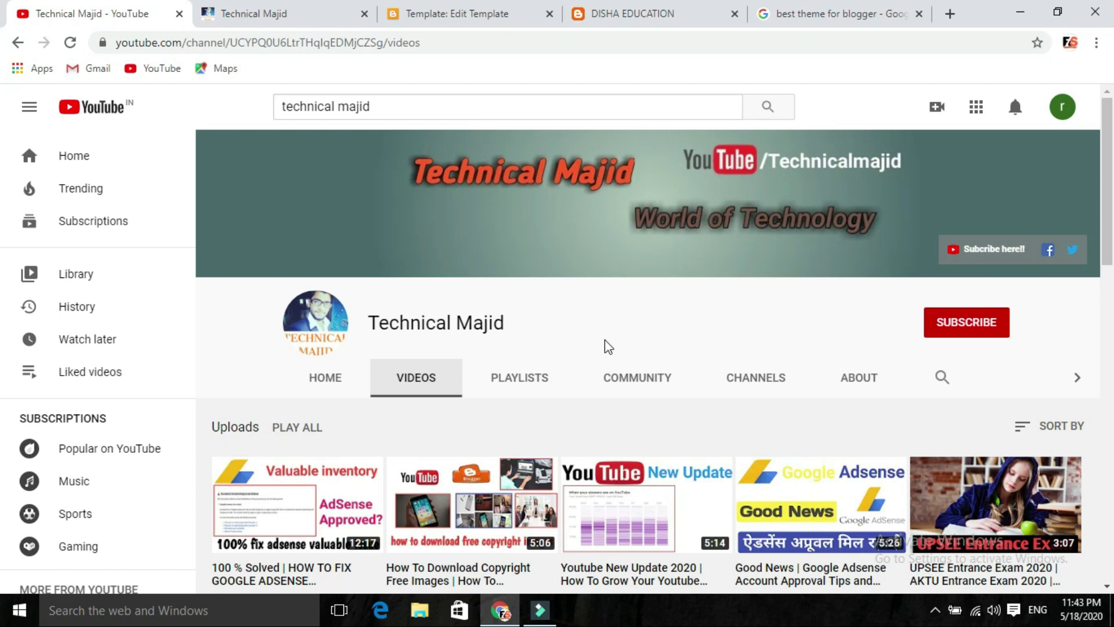
pyautogui.click(453, 12)
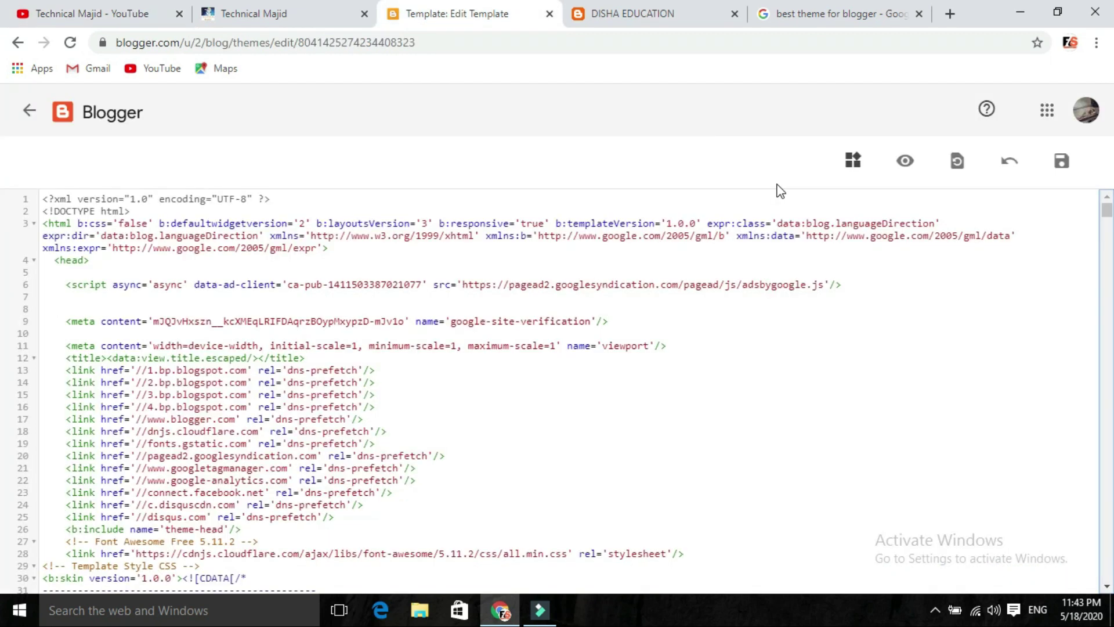
pyautogui.moveTo(1107, 214)
pyautogui.mouseDown()
pyautogui.moveTo(1113, 406)
pyautogui.moveTo(1112, 210)
pyautogui.mouseUp()
# Switch to YouTube, subscribe to the displayed channel and set its notifications to All.
pyautogui.click(101, 11)
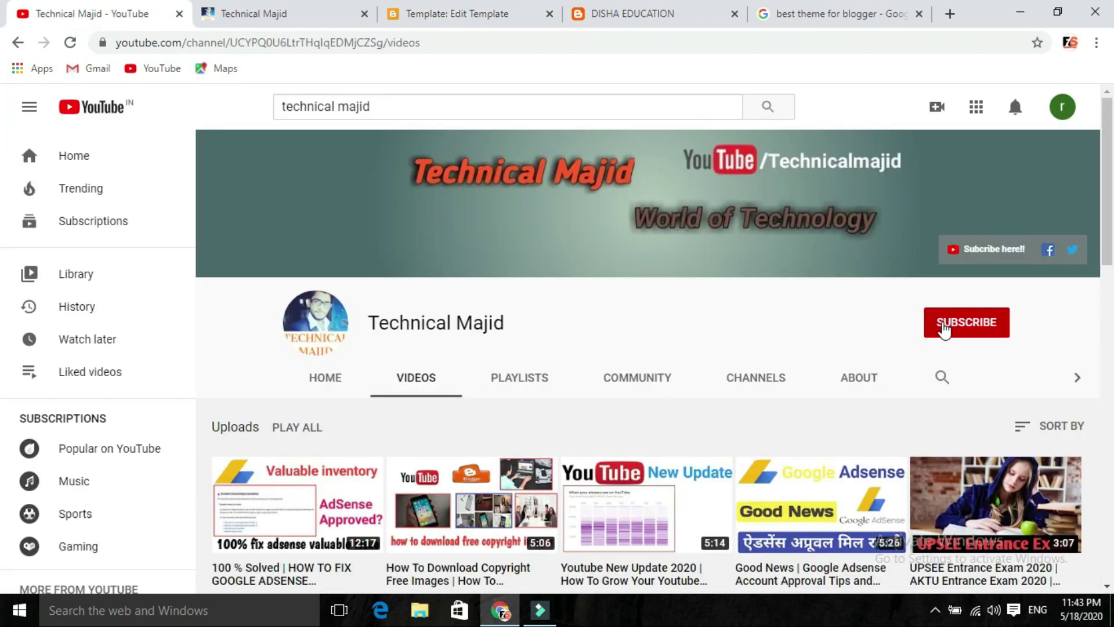
pyautogui.click(946, 329)
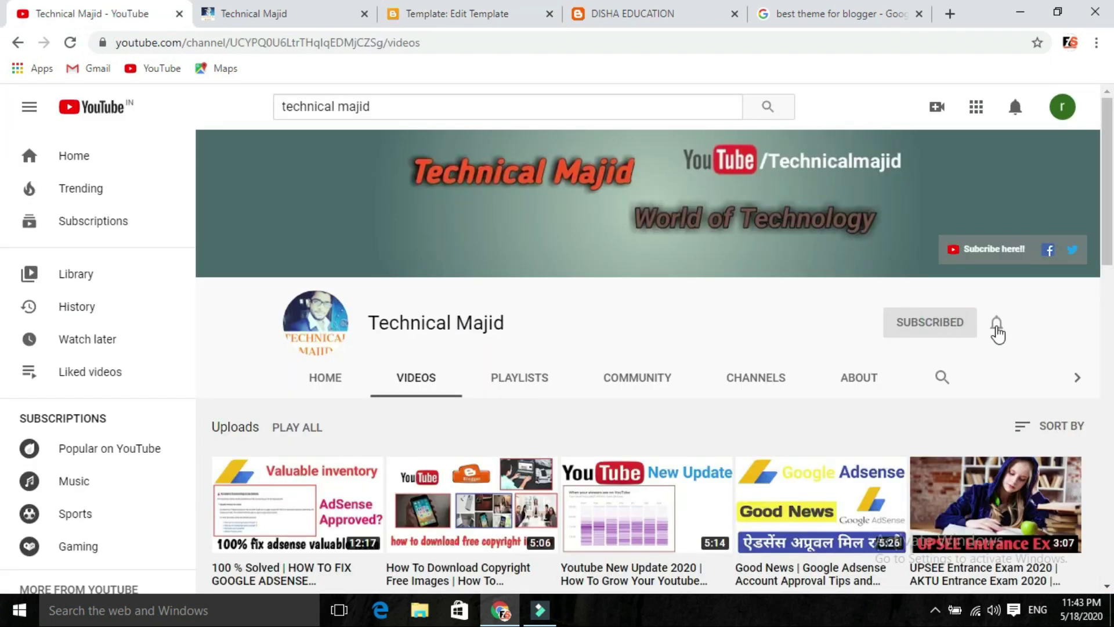
pyautogui.click(997, 333)
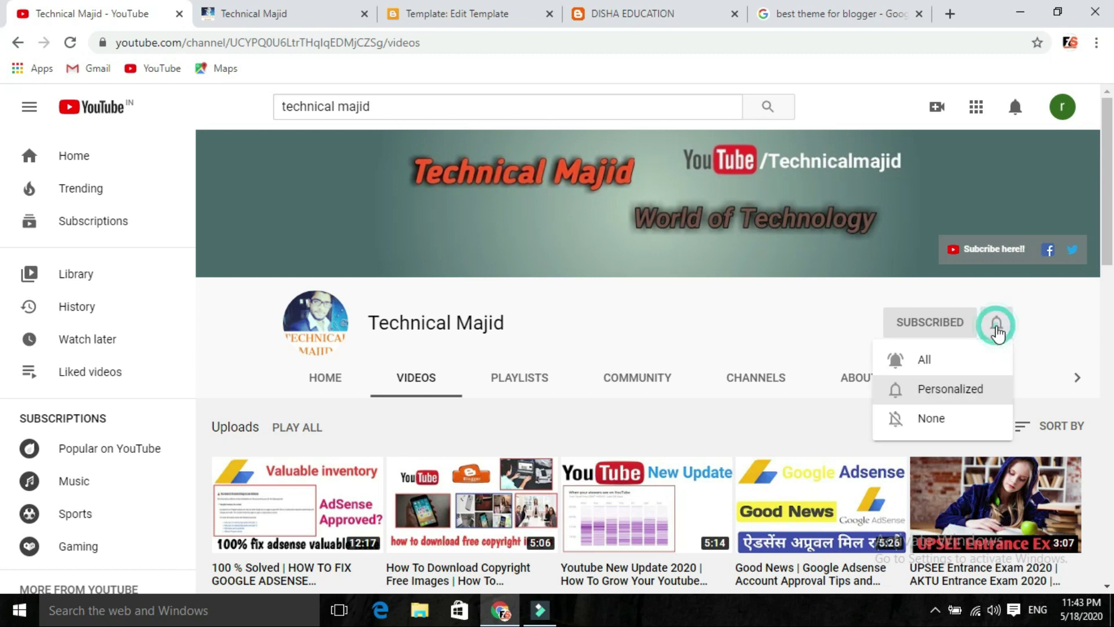
pyautogui.click(964, 364)
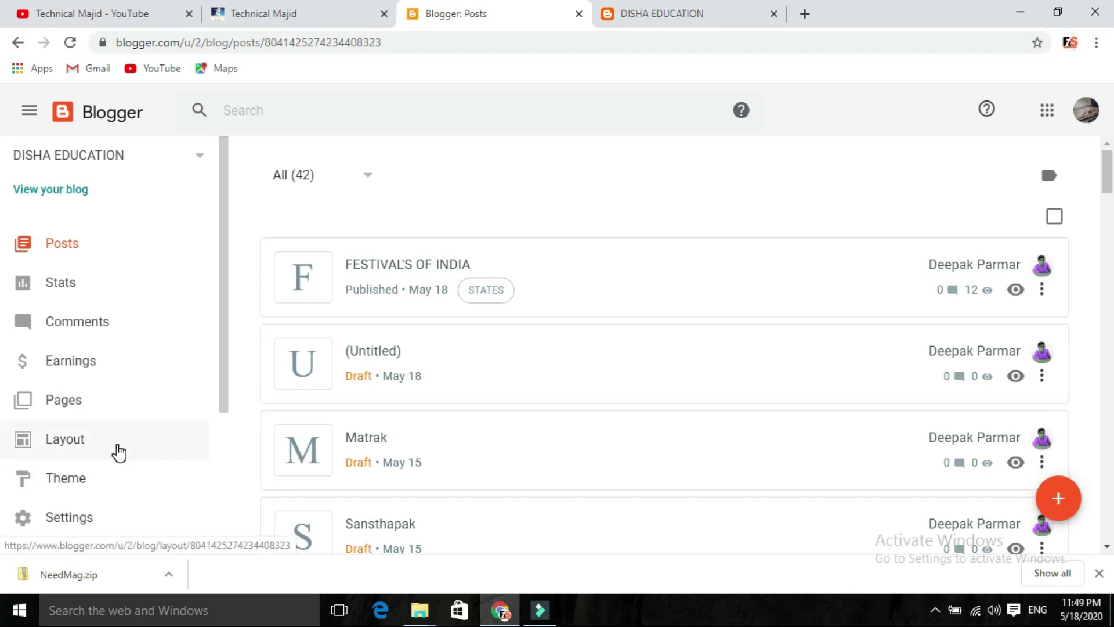
# Restore the DISHA EDUCATION blog's theme by uploading NeedMag.xml from the NeedMag folder on the Desktop.
pyautogui.click(82, 477)
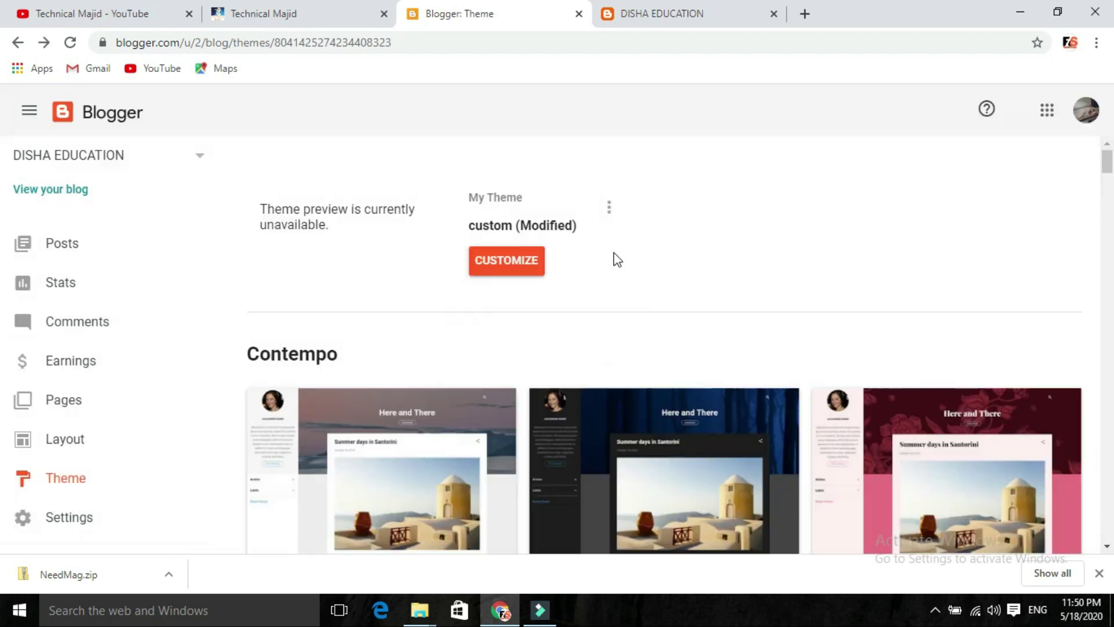
pyautogui.click(610, 213)
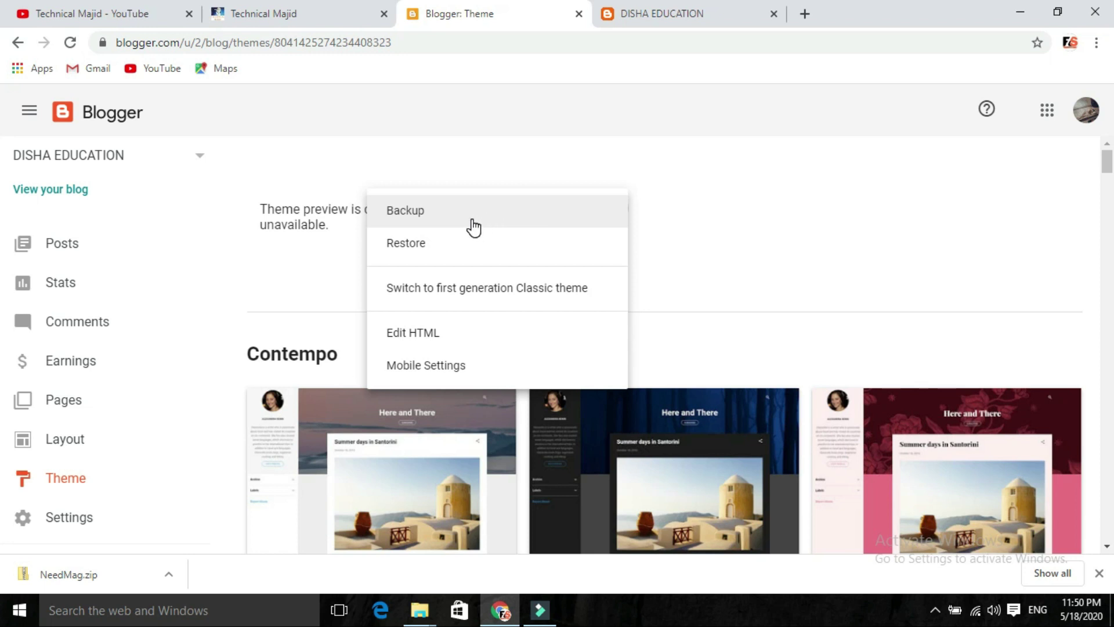
pyautogui.click(418, 250)
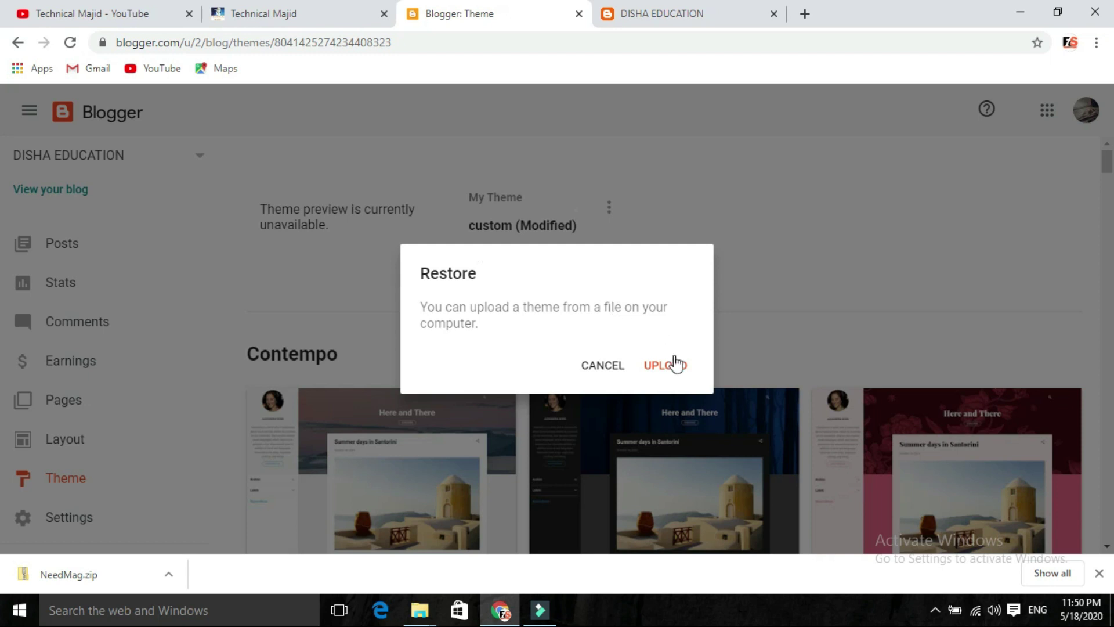
pyautogui.click(676, 366)
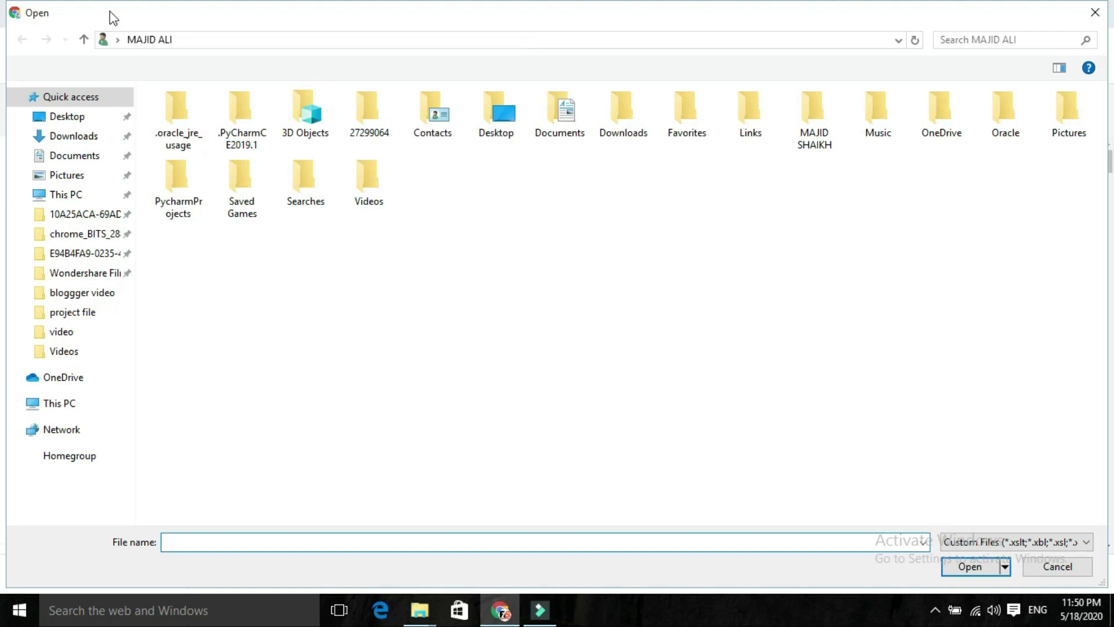
pyautogui.click(84, 116)
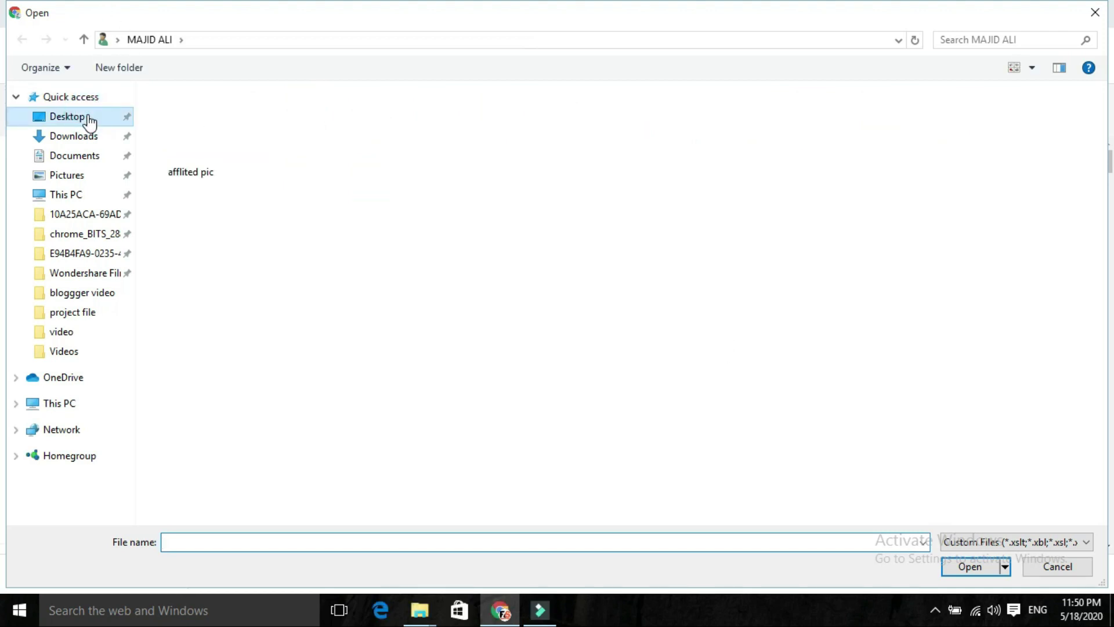
pyautogui.doubleClick(360, 153)
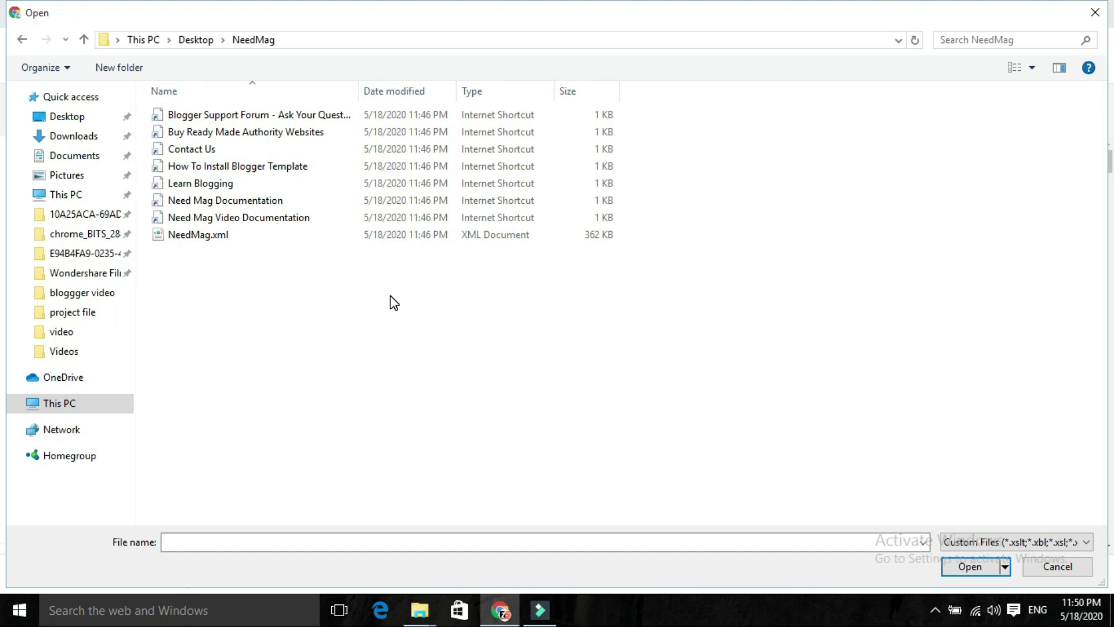
pyautogui.click(463, 233)
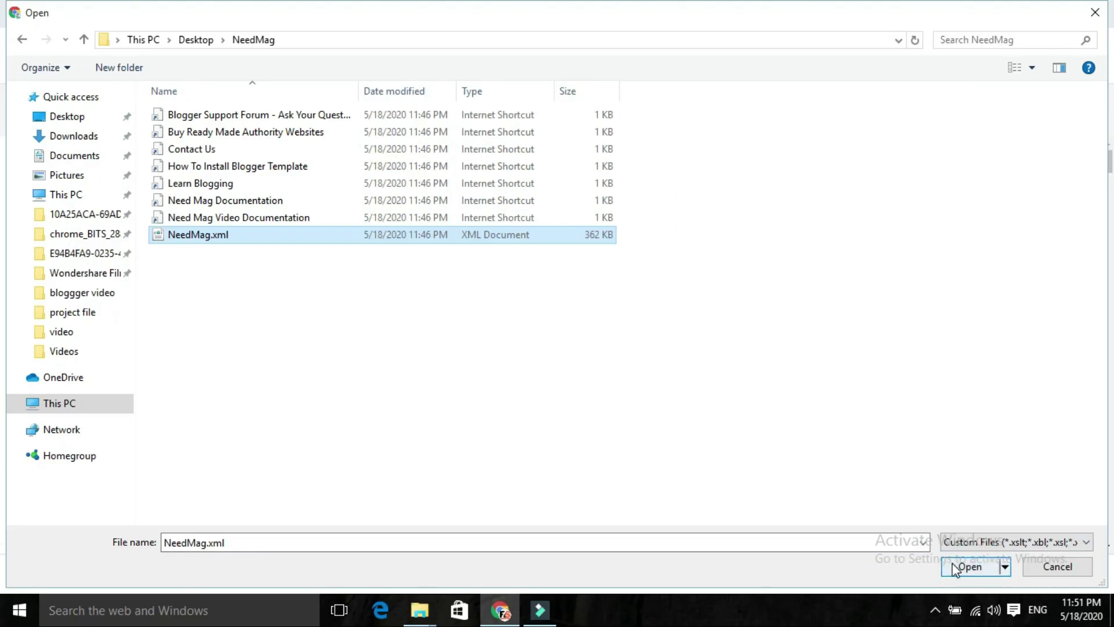
pyautogui.click(957, 567)
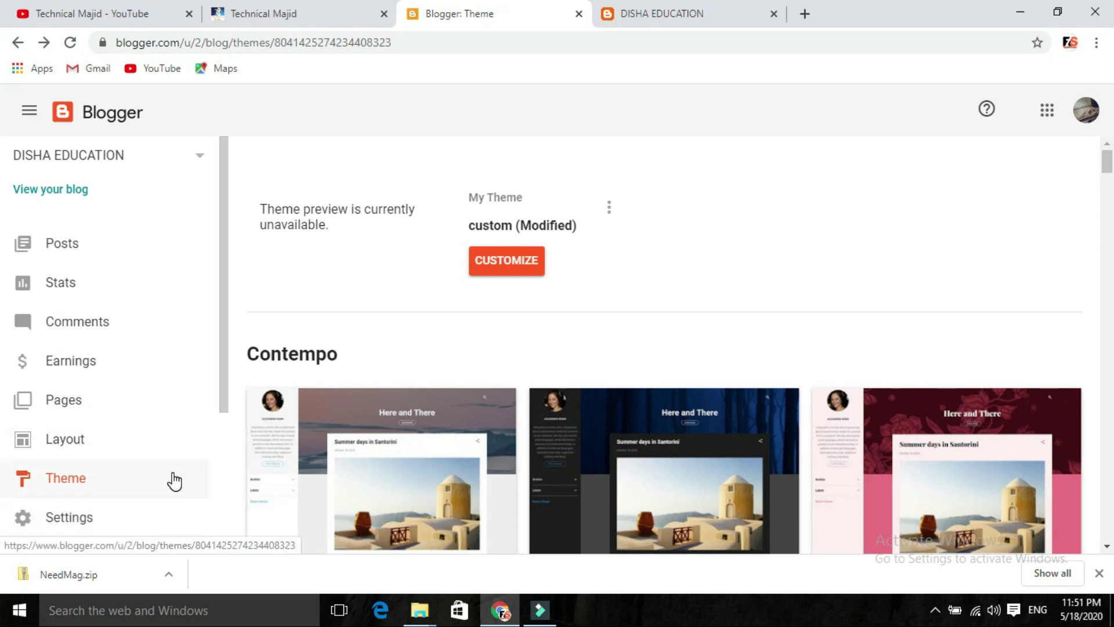
# View the live blog with the uploaded theme and compare its header area with the blog's gadget layout.
pyautogui.click(79, 196)
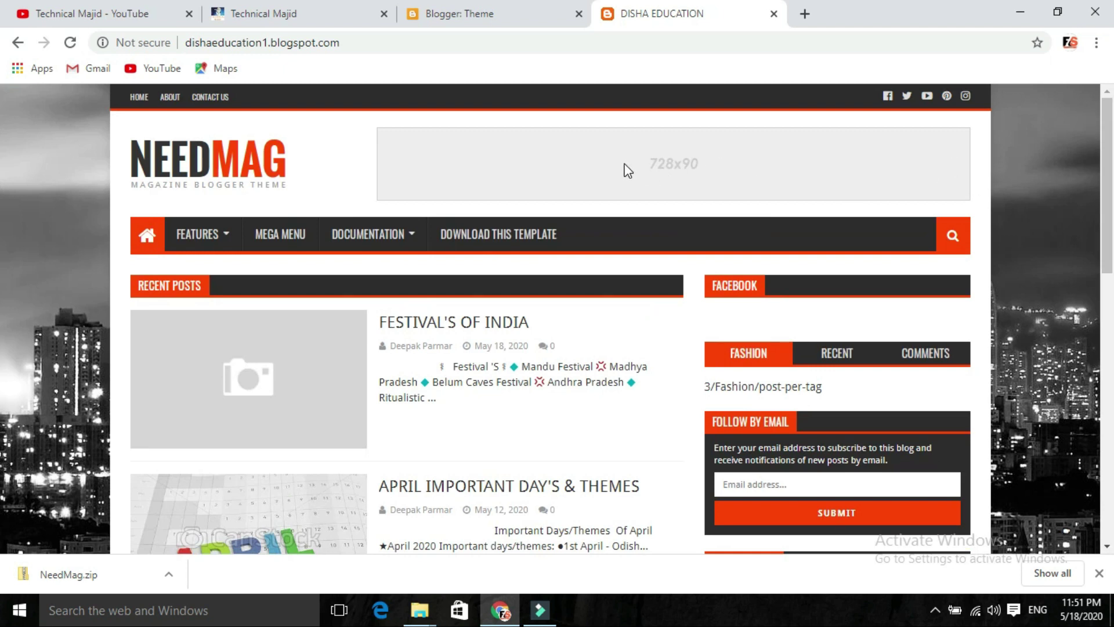
pyautogui.click(511, 12)
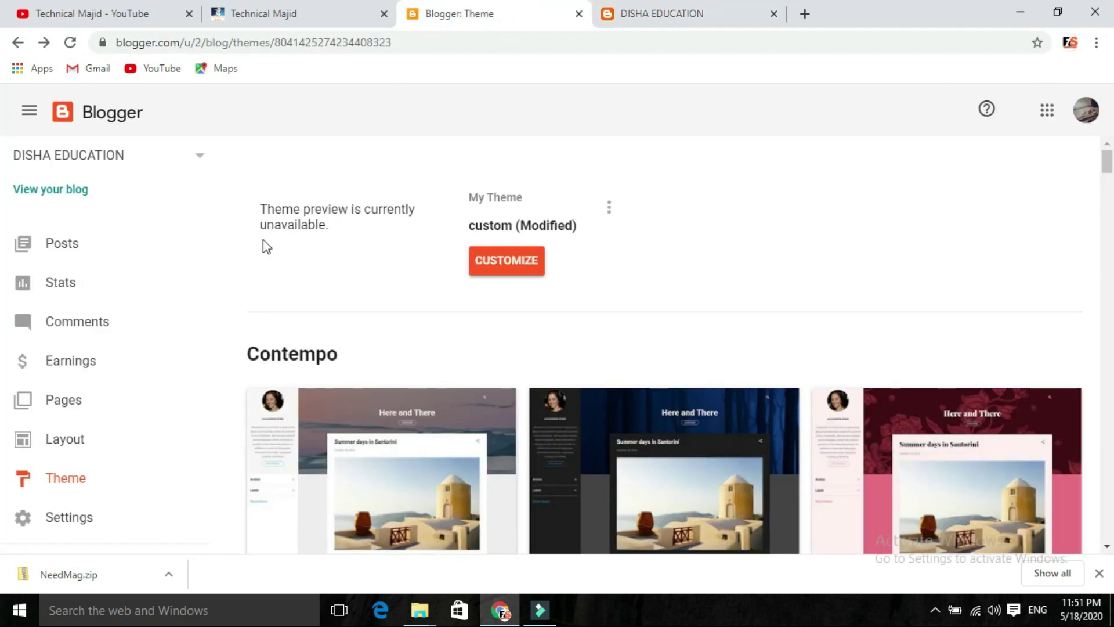
pyautogui.click(67, 446)
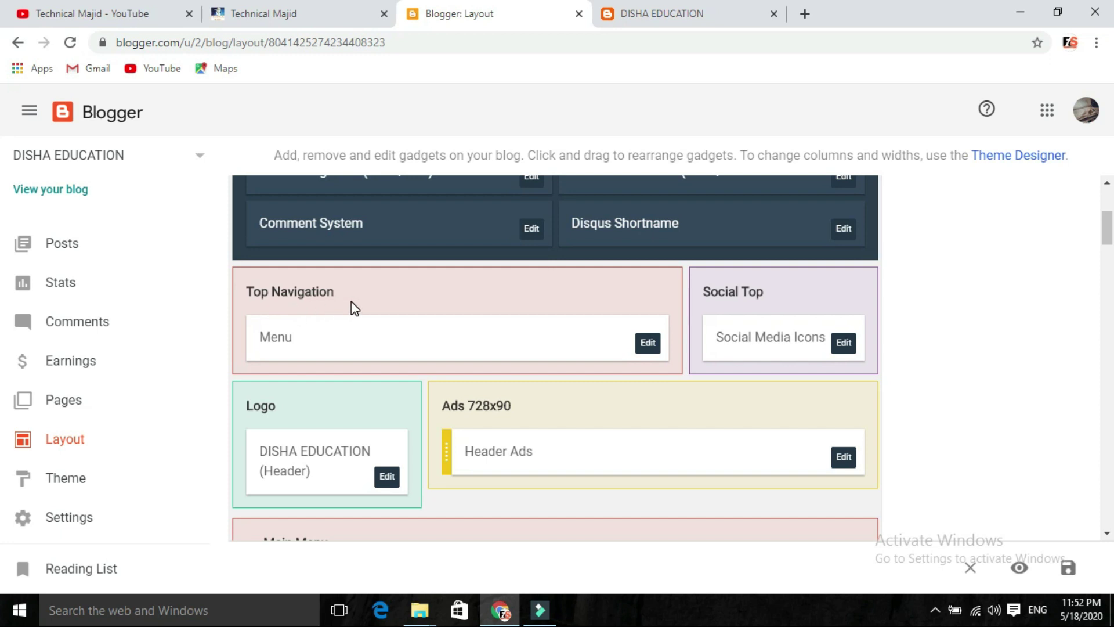
pyautogui.click(624, 11)
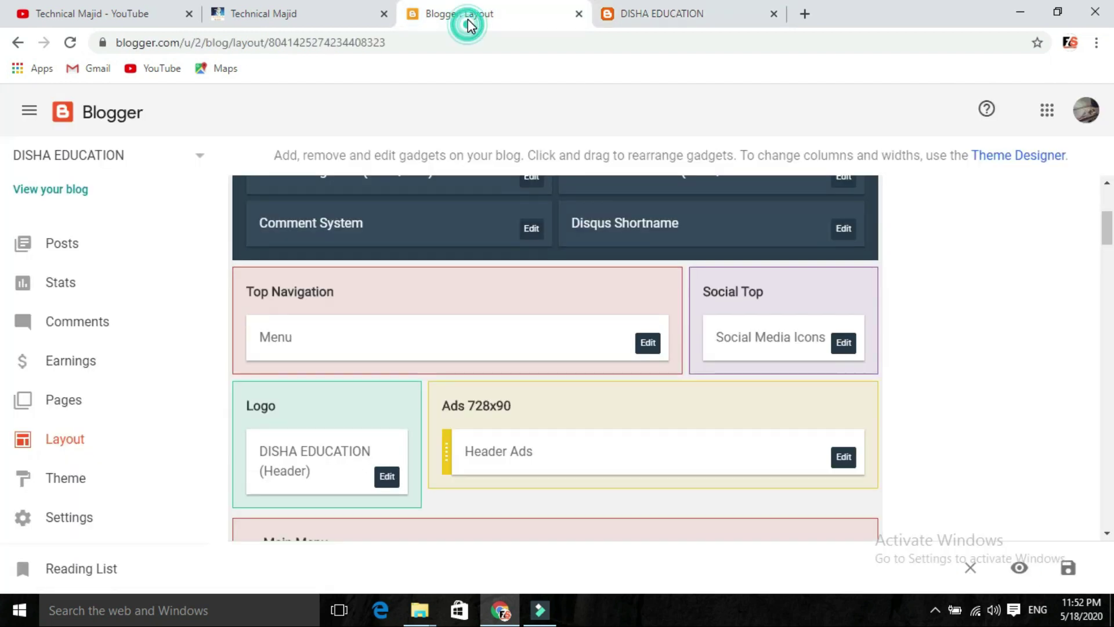
pyautogui.click(468, 18)
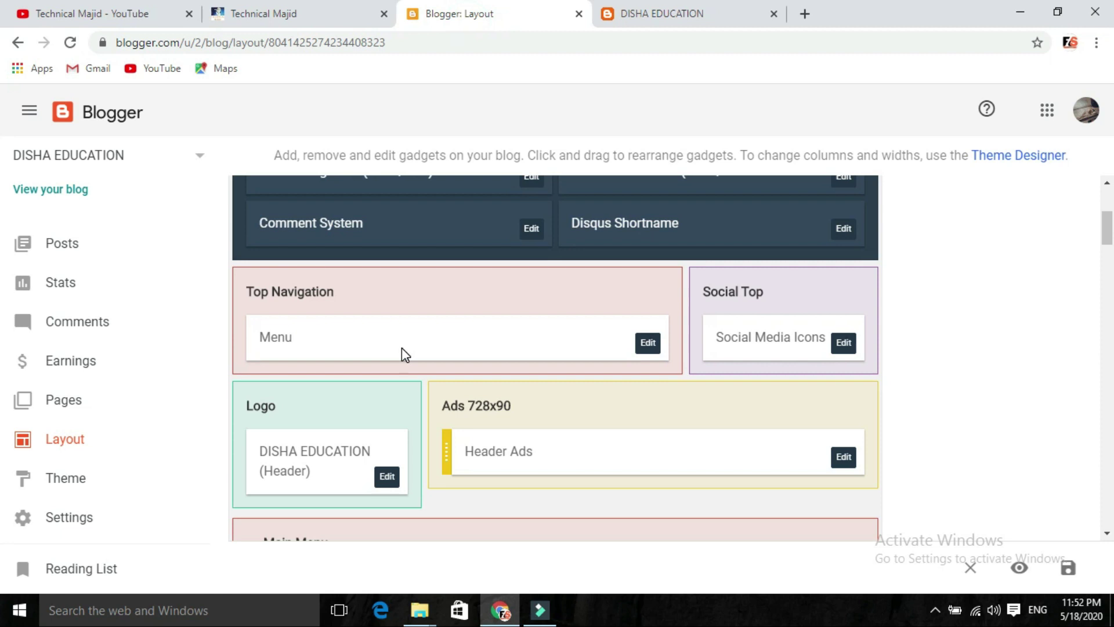
# Remove the logo image from the blog's Header gadget and save the gadget.
pyautogui.click(386, 477)
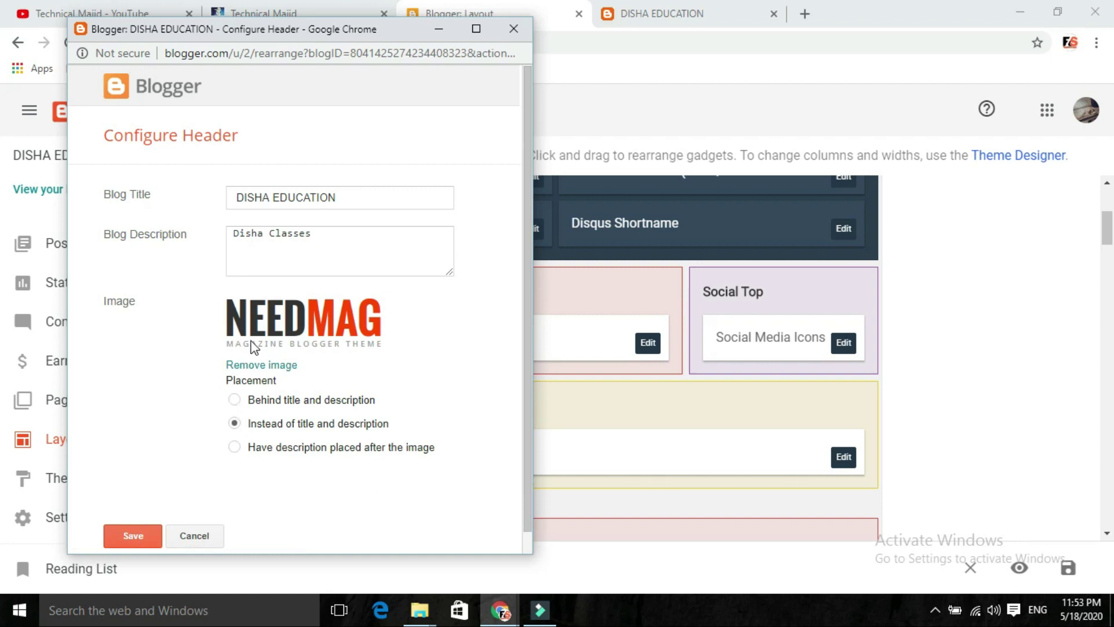
pyautogui.click(266, 363)
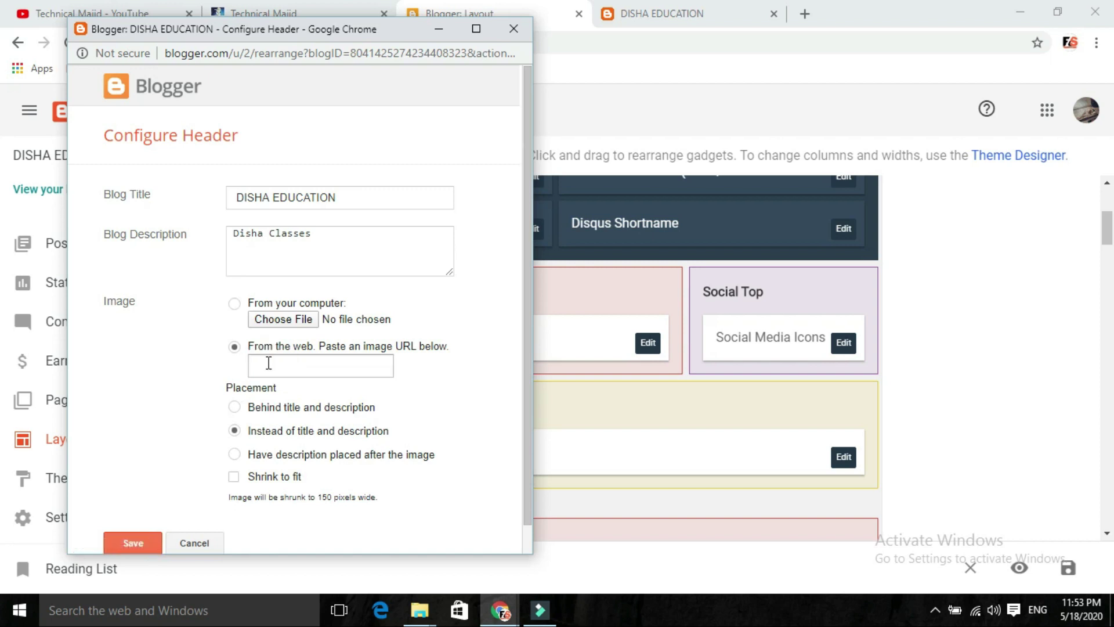
pyautogui.click(312, 241)
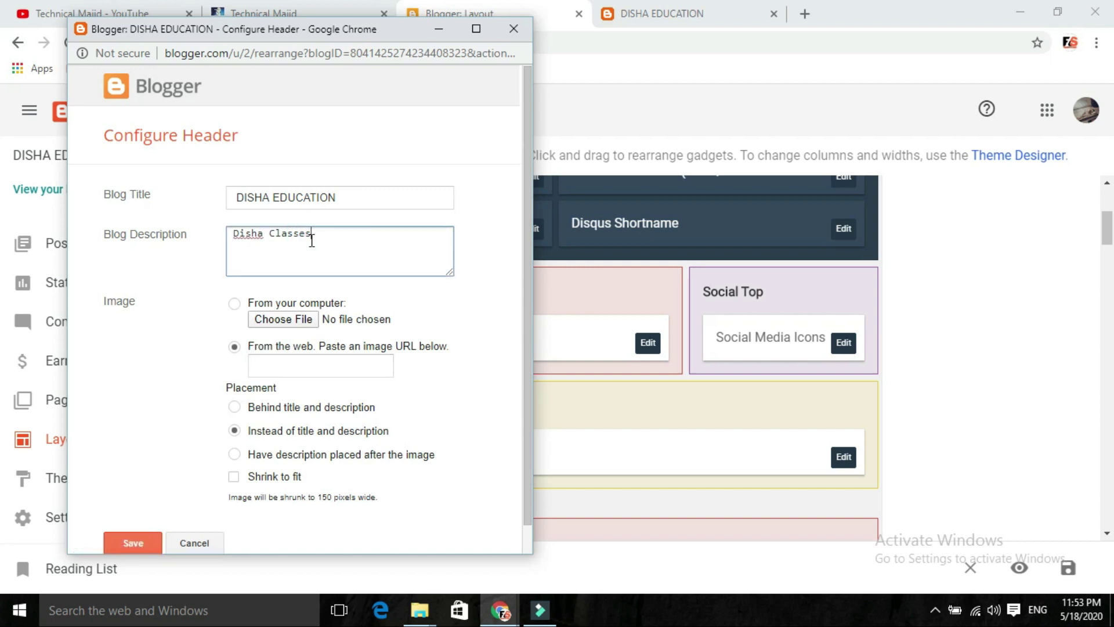
pyautogui.click(134, 543)
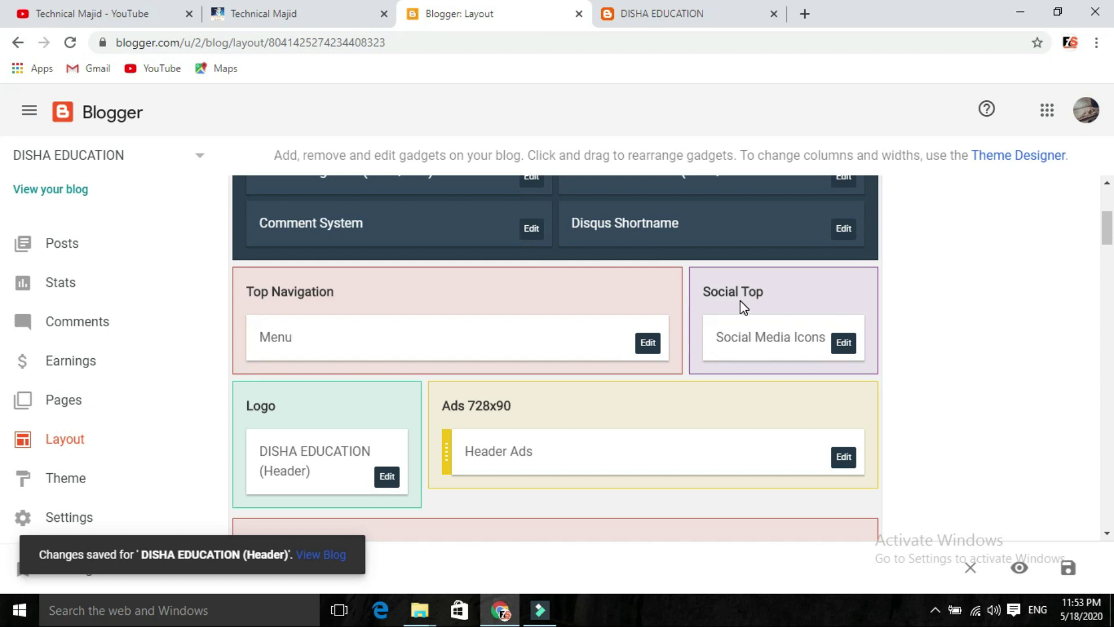
pyautogui.click(844, 344)
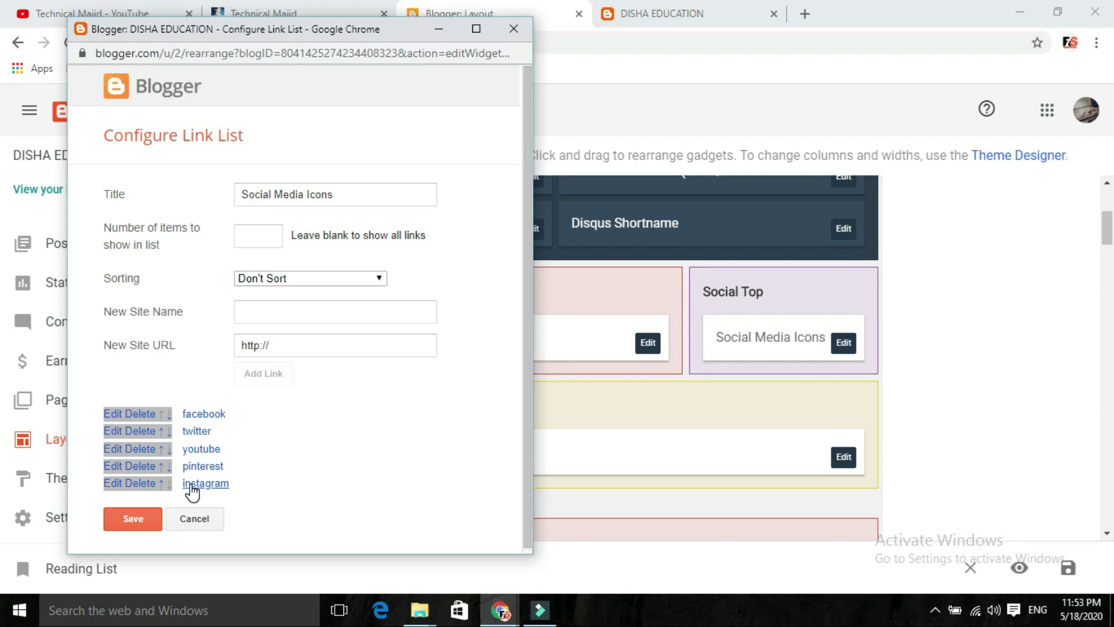
pyautogui.click(311, 318)
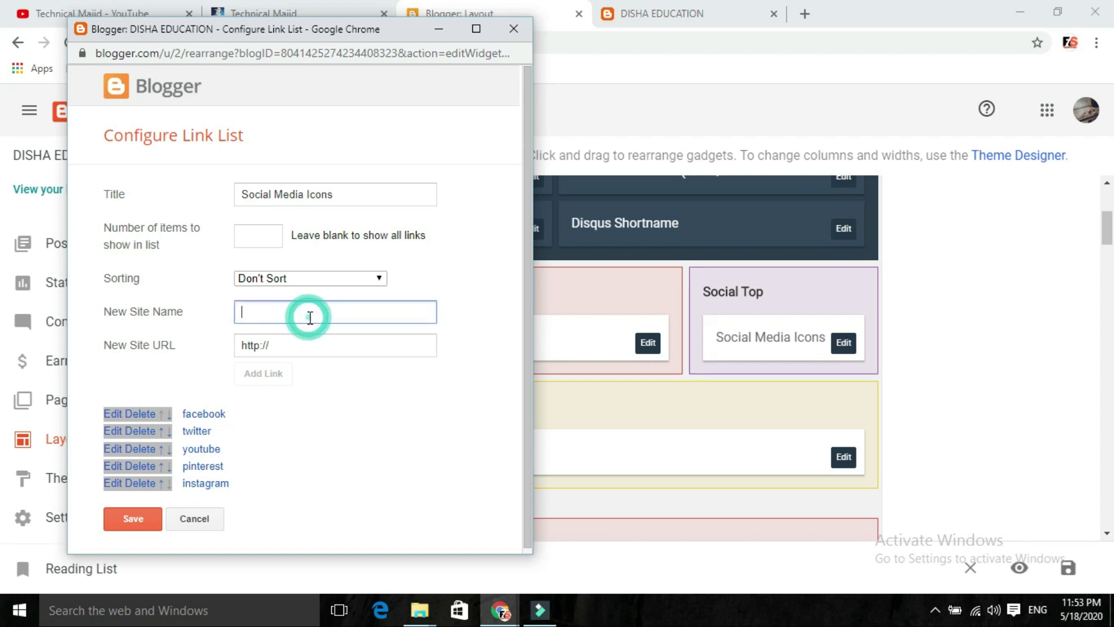
pyautogui.write('facebook')
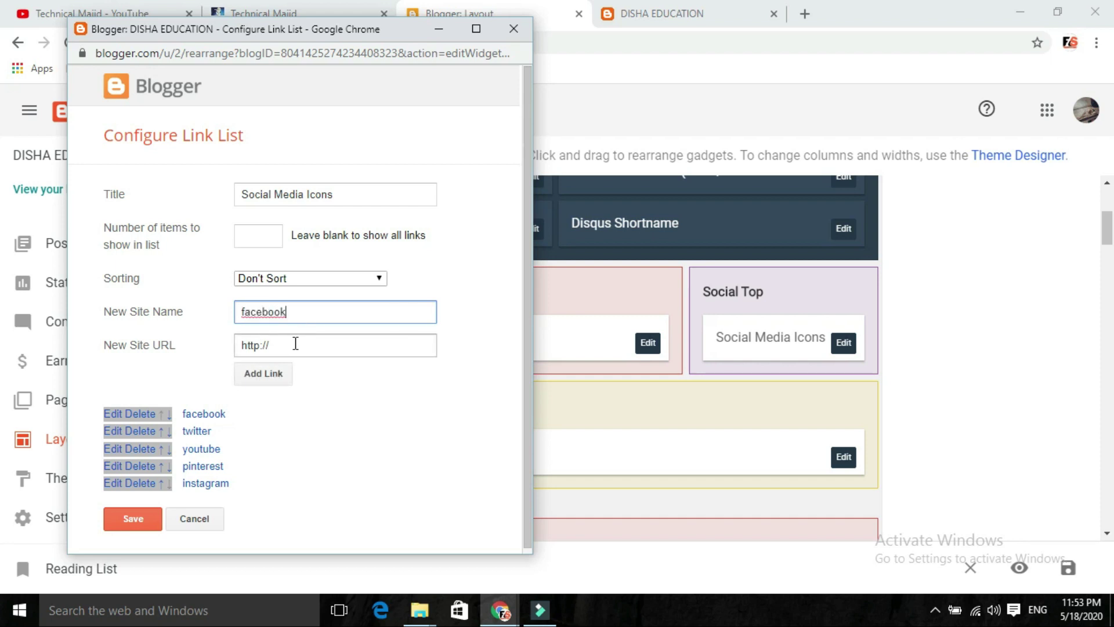
pyautogui.click(295, 343)
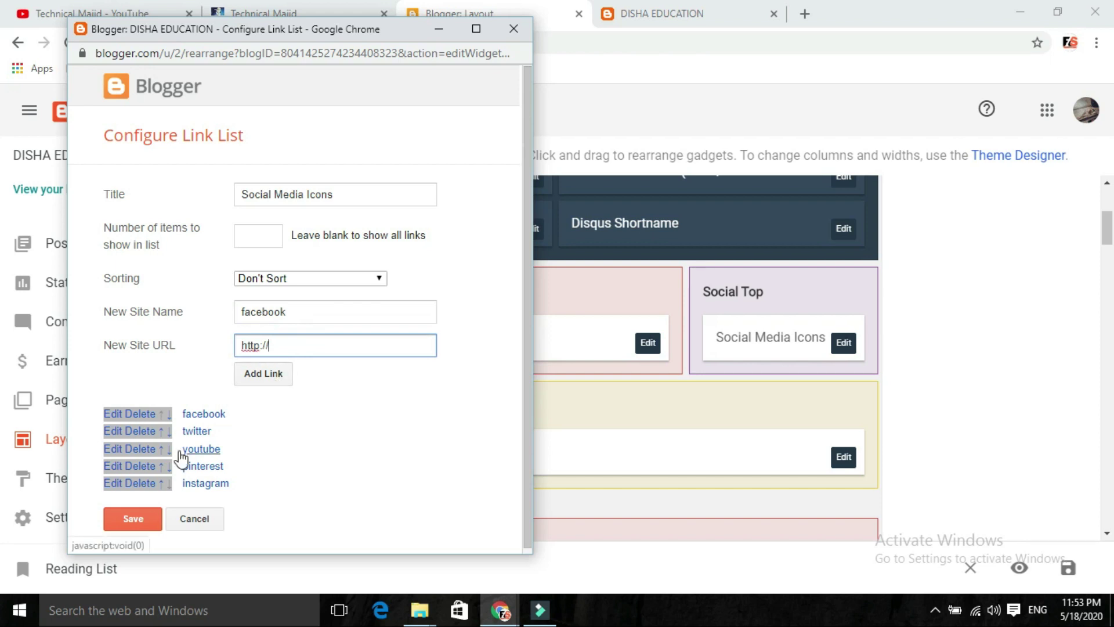
pyautogui.click(192, 519)
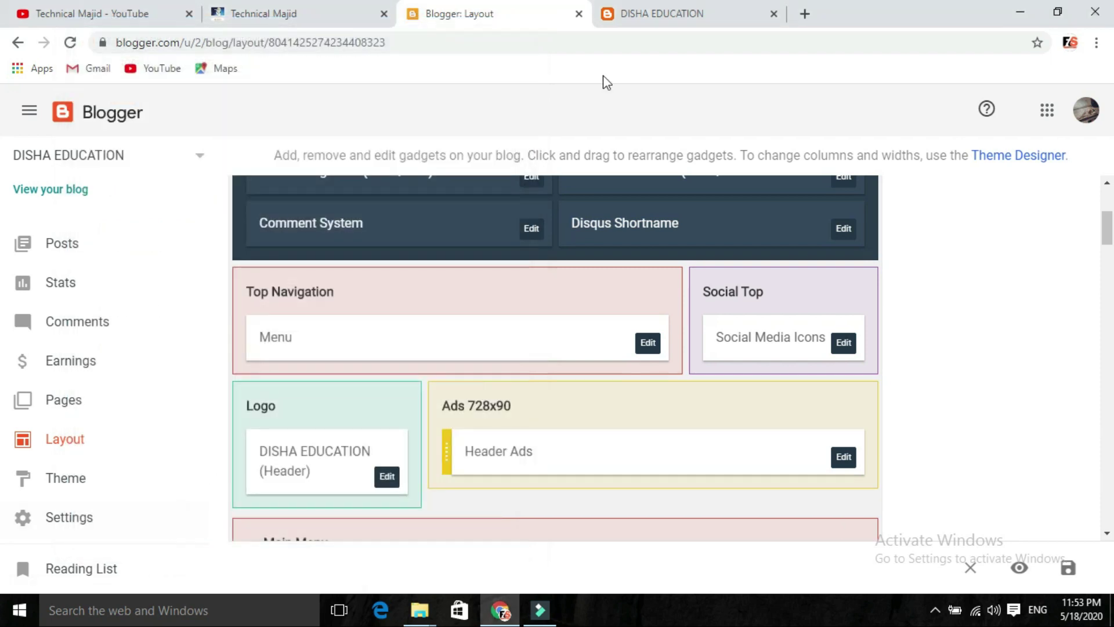
# Check the live blog's navigation bar and delete the Features link from the Main Menu gadget.
pyautogui.click(669, 8)
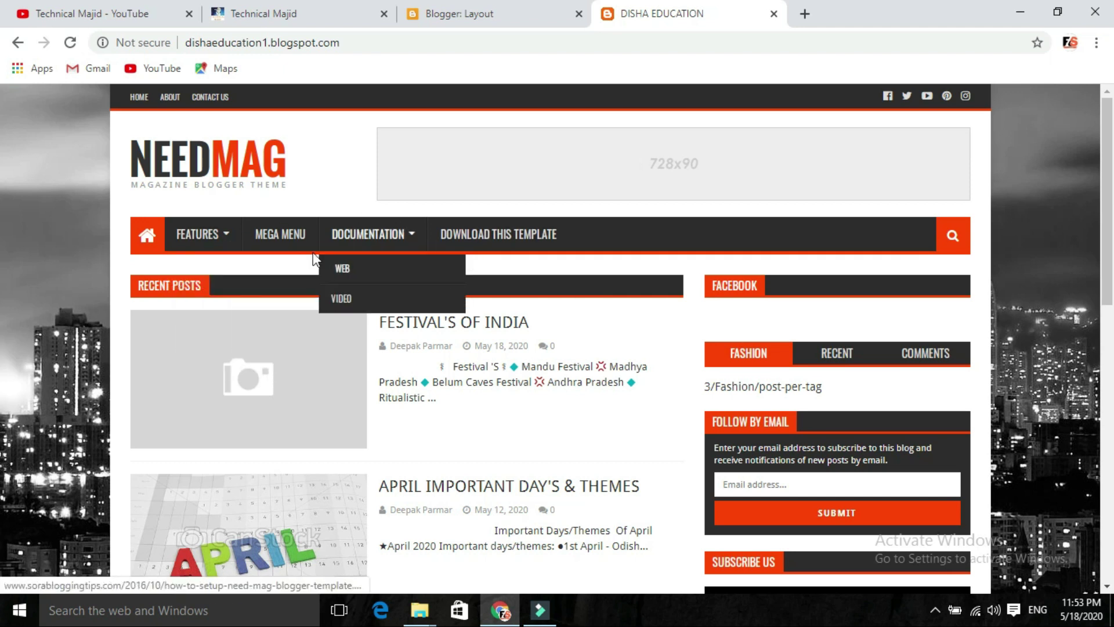
pyautogui.click(491, 8)
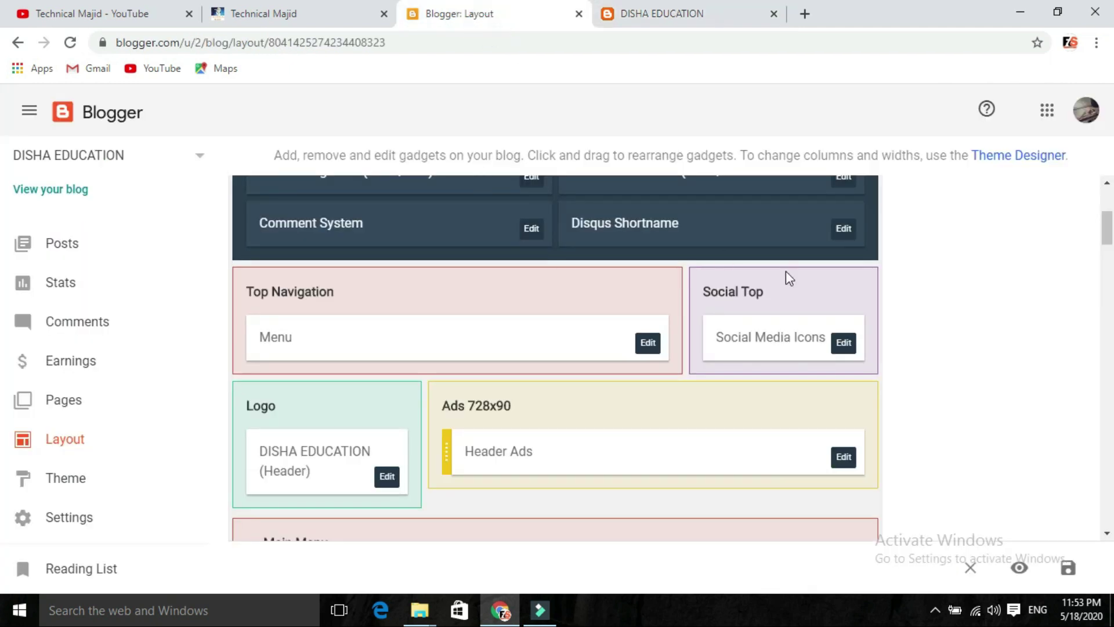
pyautogui.moveTo(1106, 228); pyautogui.dragTo(1108, 268)
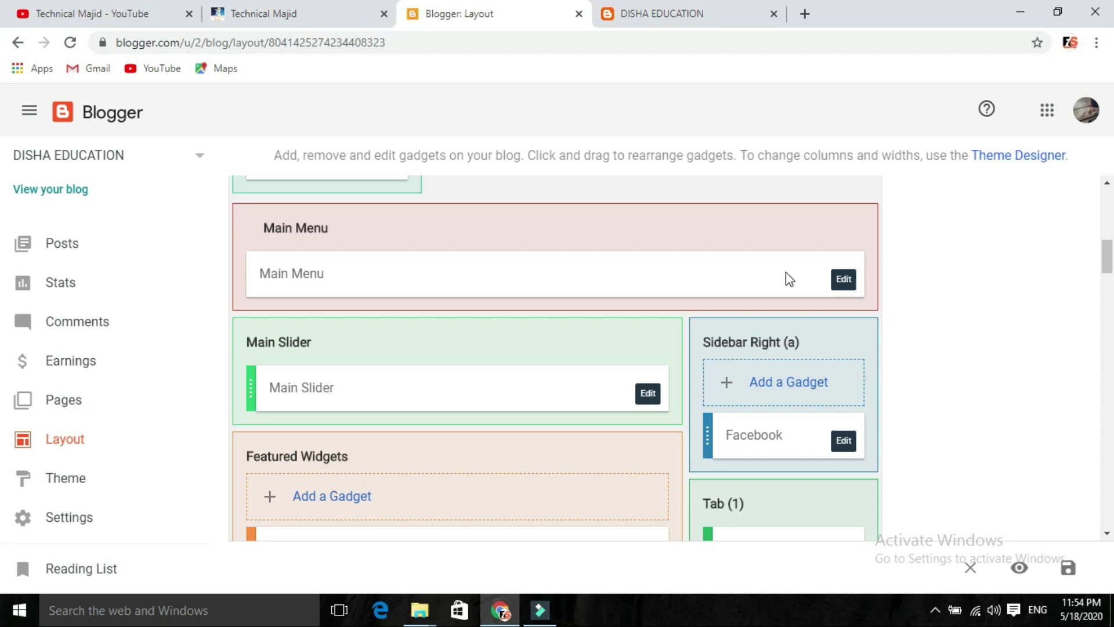
pyautogui.click(843, 280)
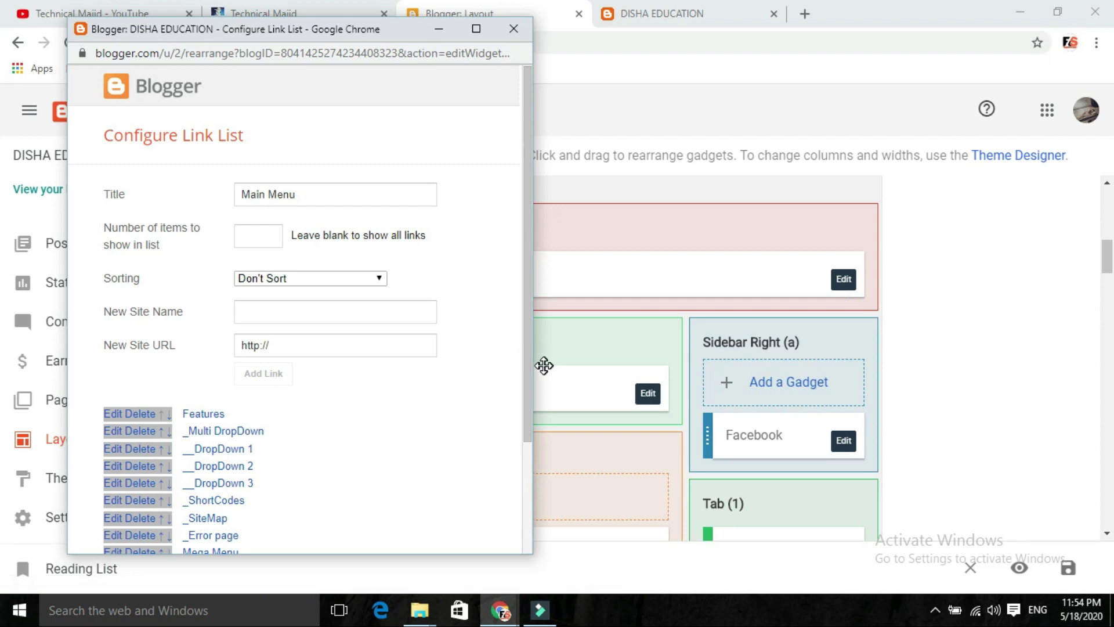
pyautogui.moveTo(531, 377); pyautogui.dragTo(529, 505)
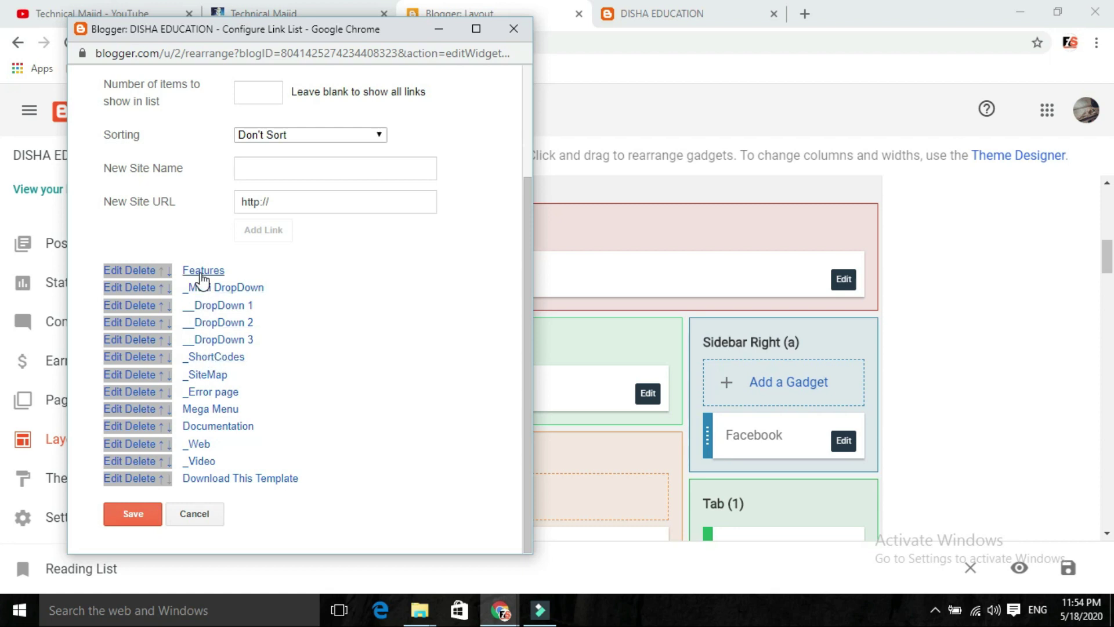
pyautogui.click(145, 271)
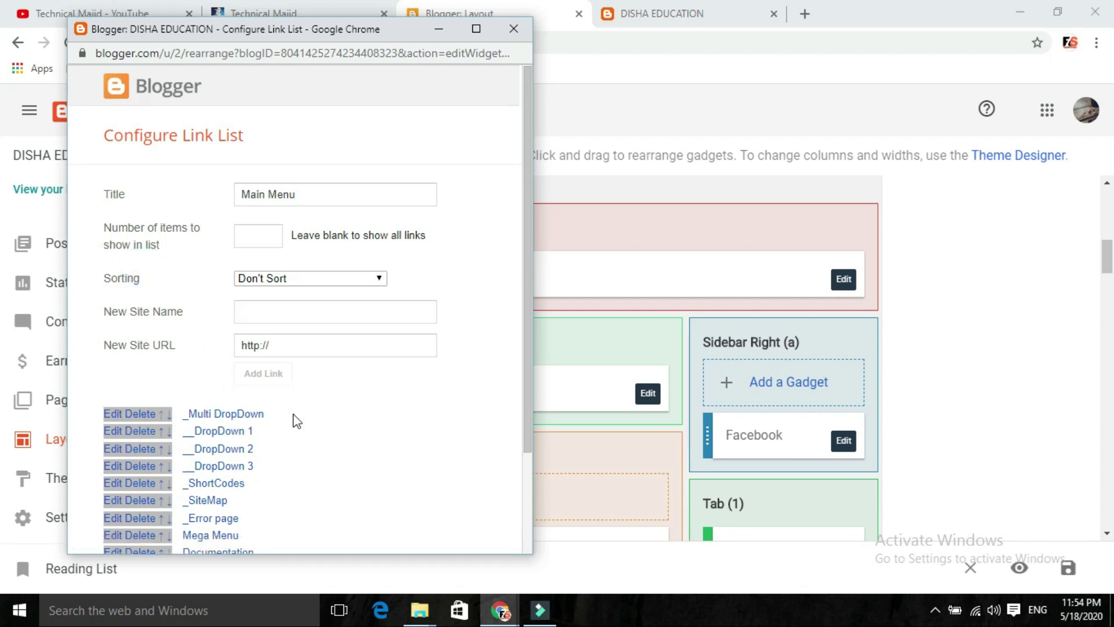
pyautogui.click(372, 315)
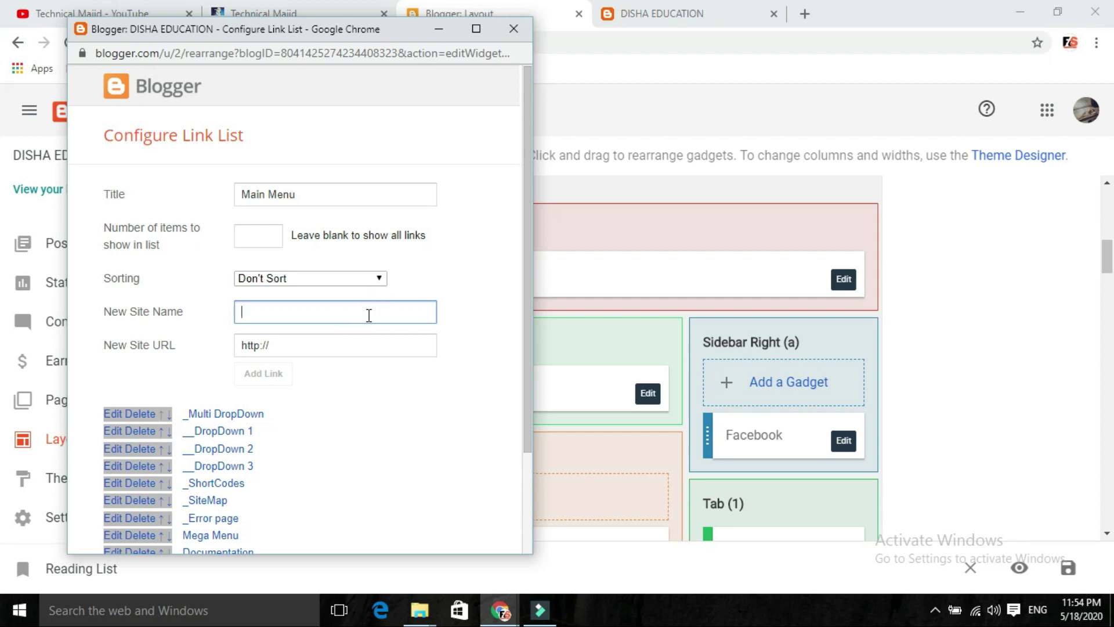
pyautogui.write('blogger')
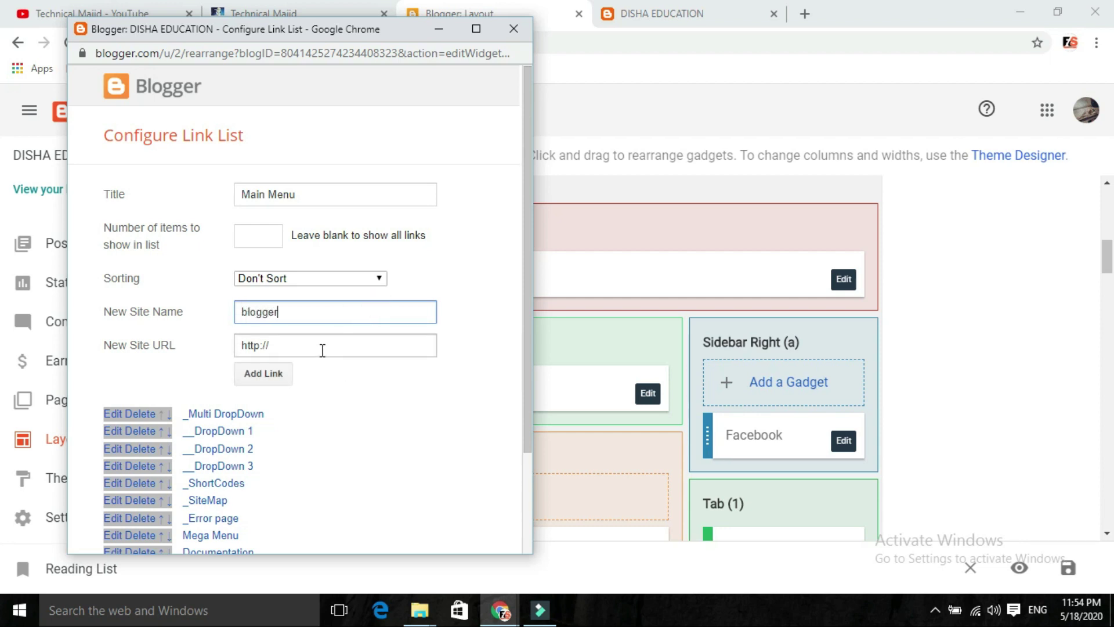
pyautogui.click(322, 348)
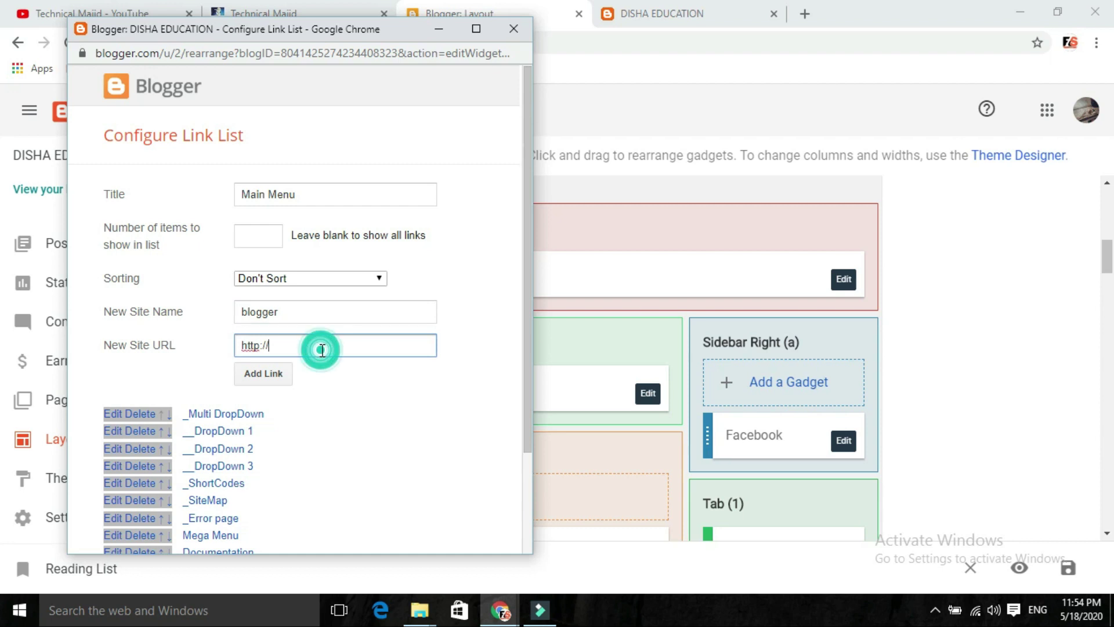
pyautogui.click(279, 375)
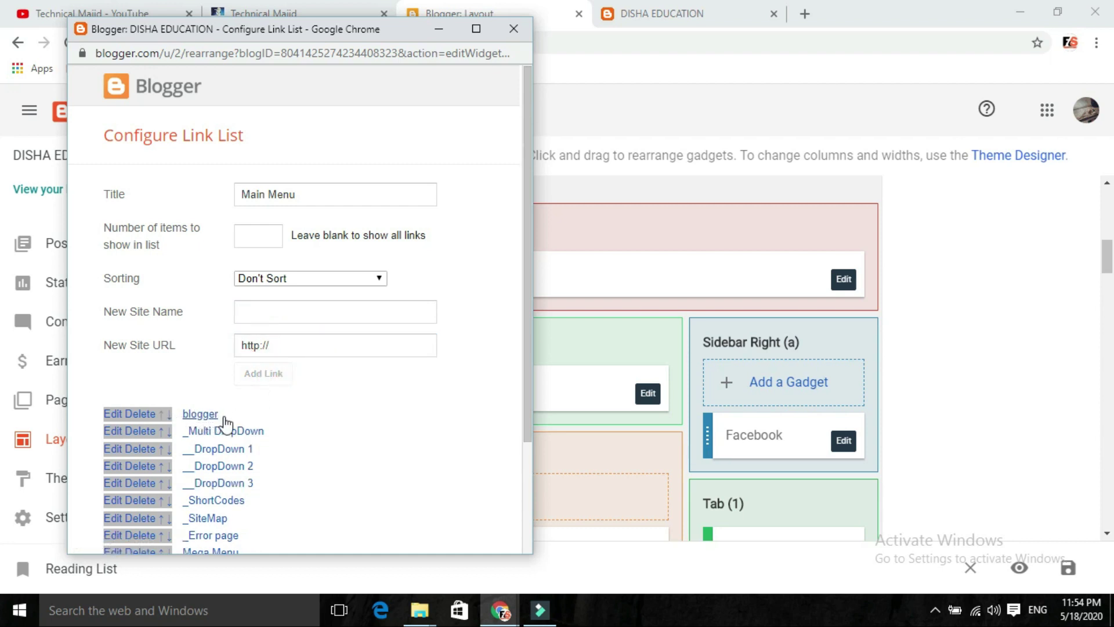
pyautogui.moveTo(528, 355); pyautogui.dragTo(524, 547)
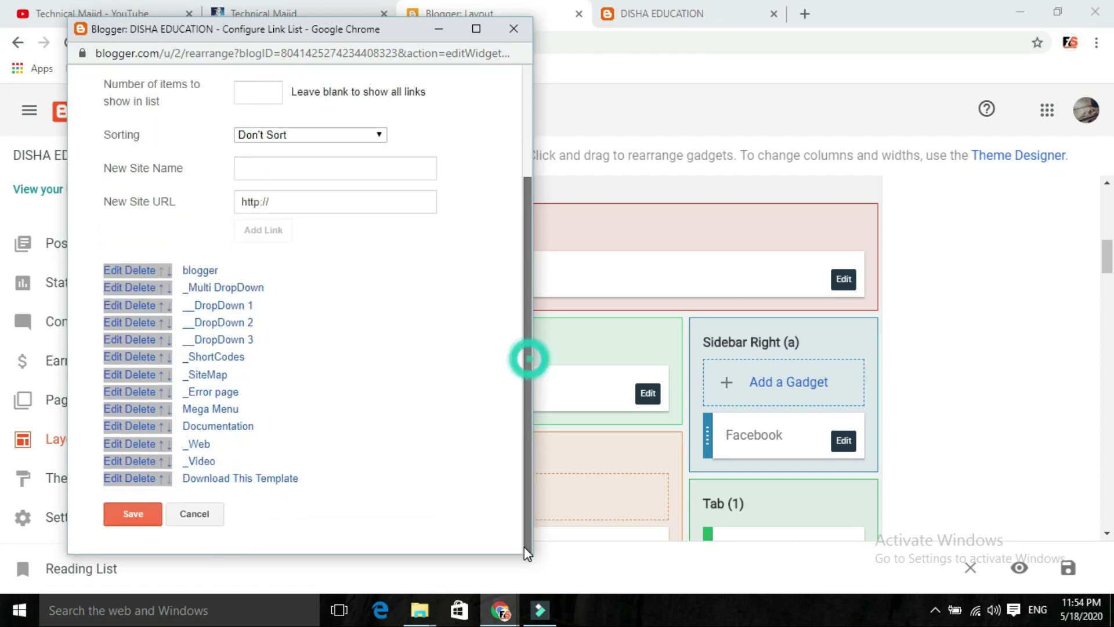
pyautogui.click(132, 521)
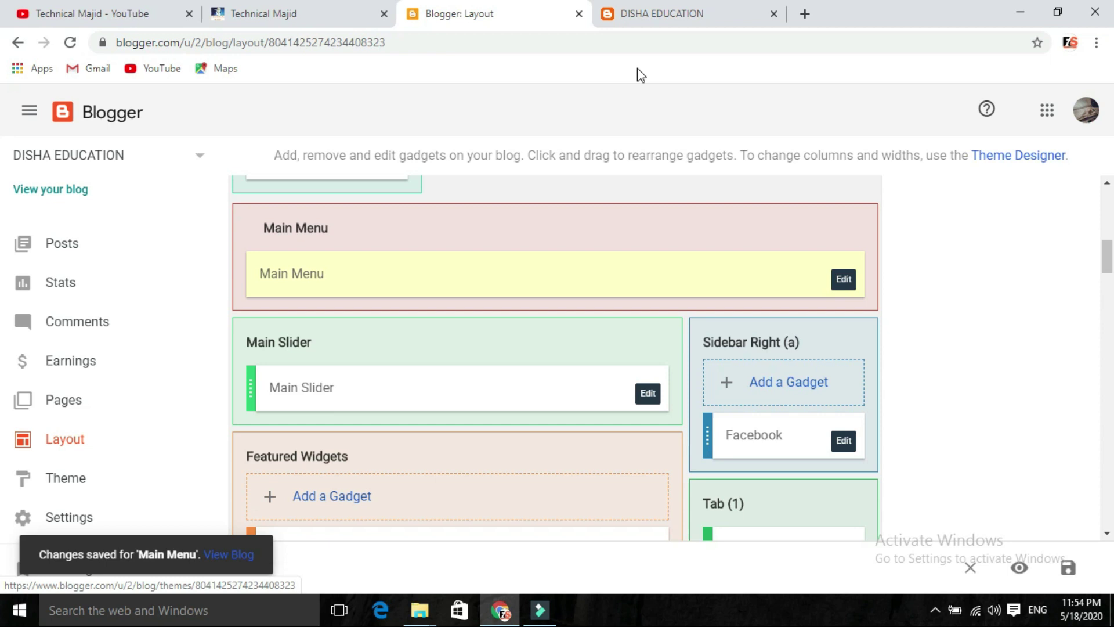
# Reload the live DISHA EDUCATION blog and examine its navigation bar and the rest of the page down to the footer.
pyautogui.click(631, 9)
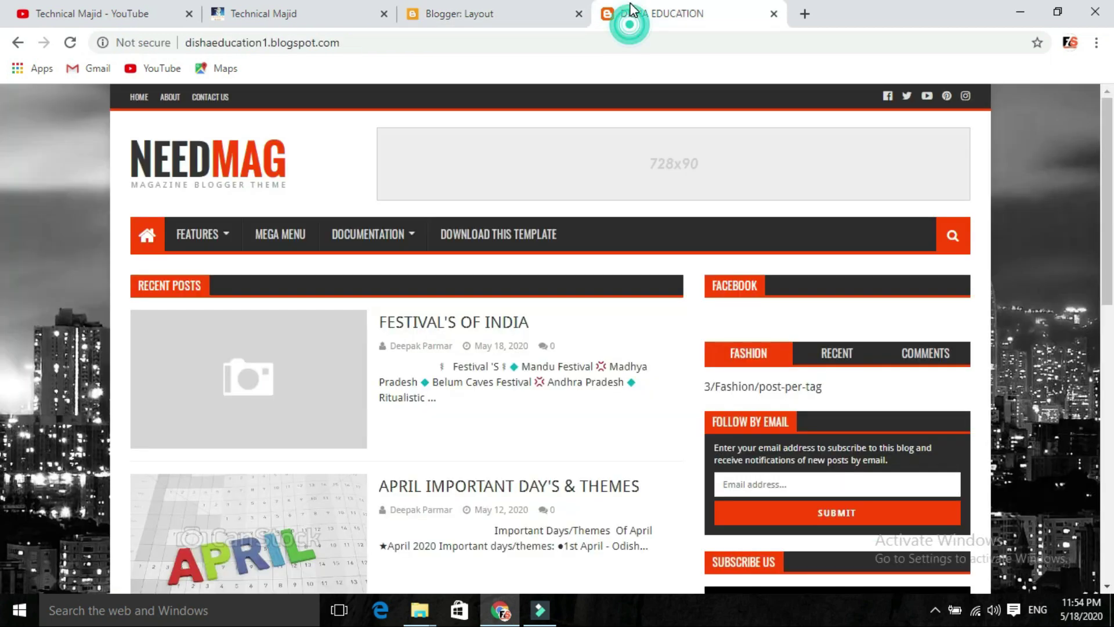
pyautogui.click(70, 45)
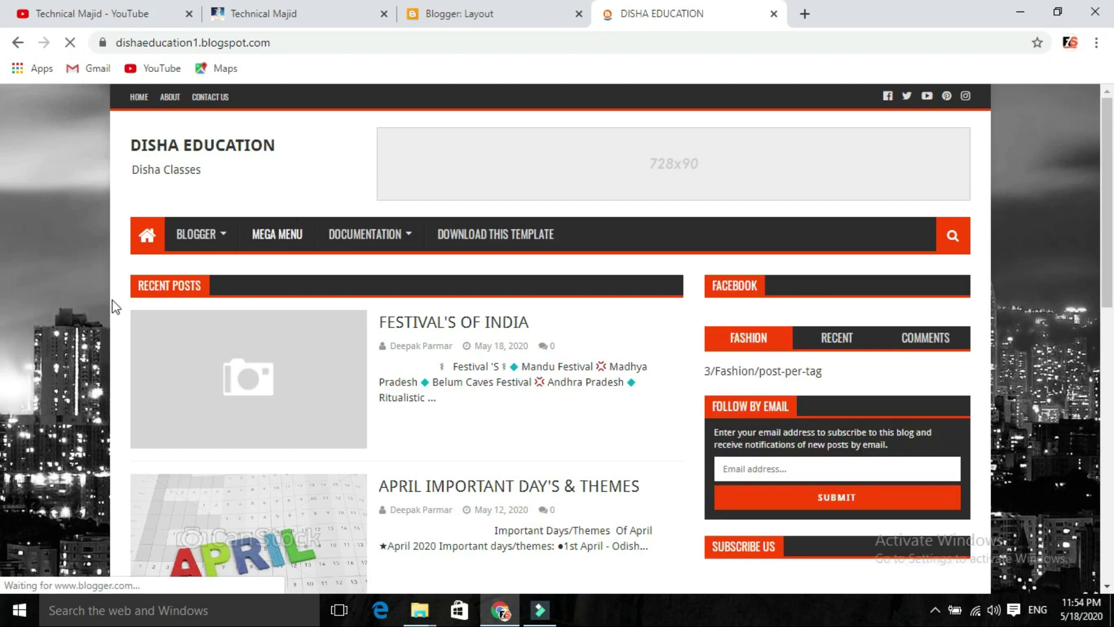
pyautogui.moveTo(203, 237)
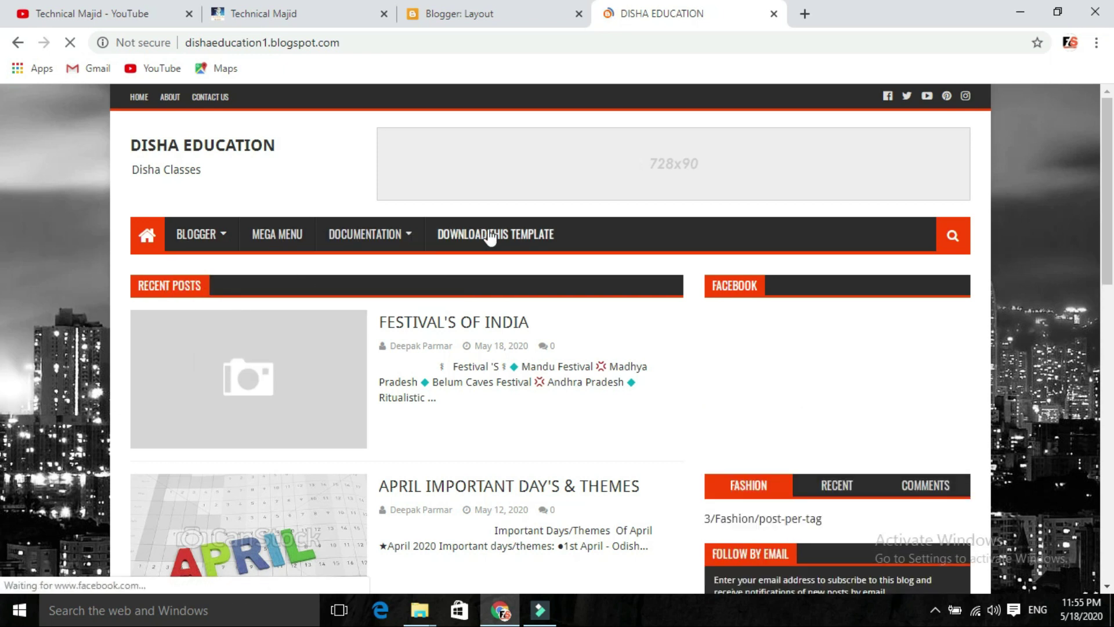
pyautogui.scroll(-15, 758, 180)
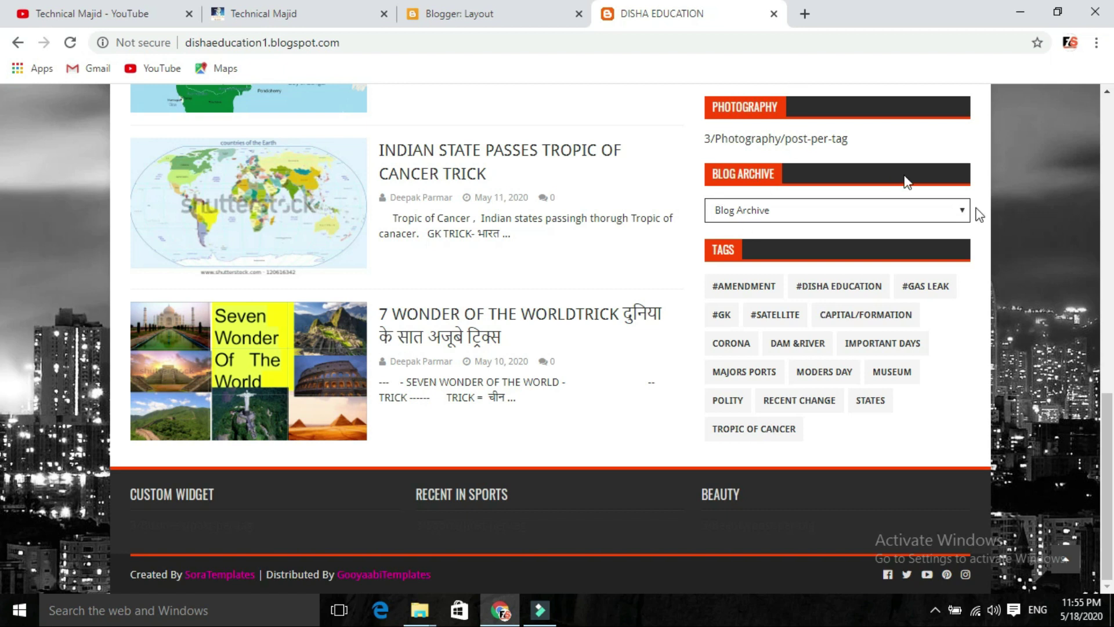
pyautogui.moveTo(1106, 473); pyautogui.dragTo(1111, 367)
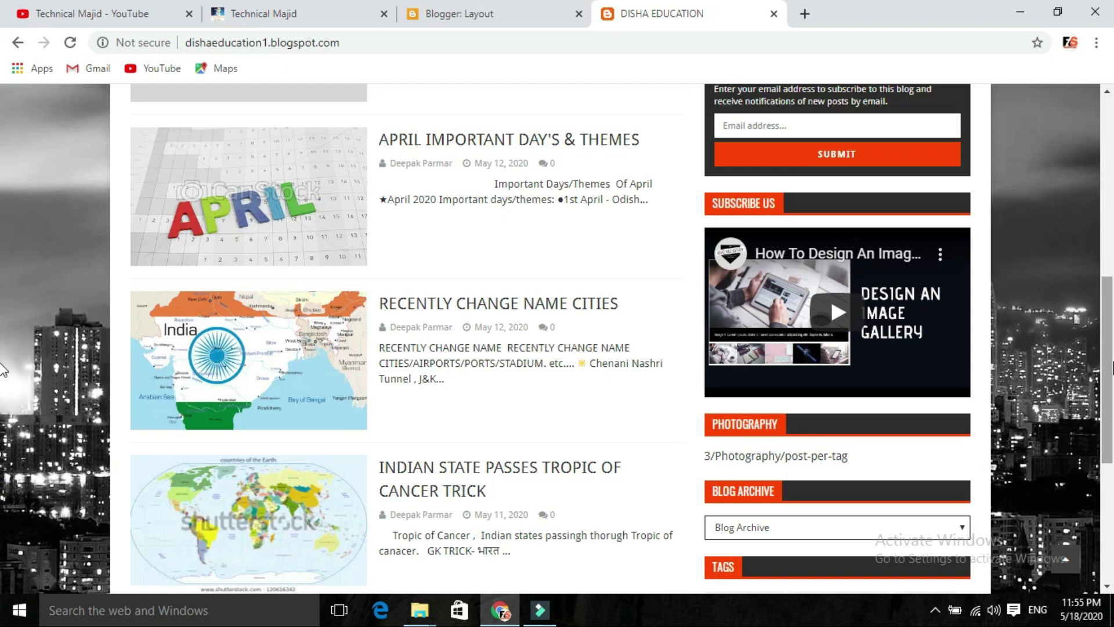
# Compare the live blog's Facebook box with its sidebar gadget, highlight the page URL in the gadget's code, and cancel the edit.
pyautogui.click(491, 10)
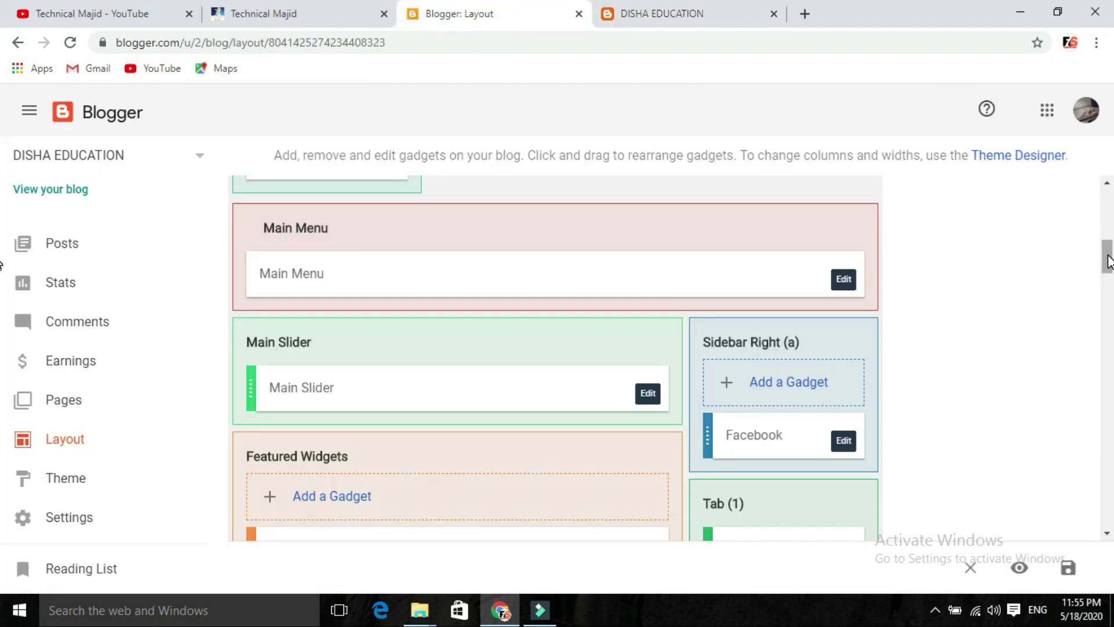
pyautogui.scroll(-2, 1109, 261)
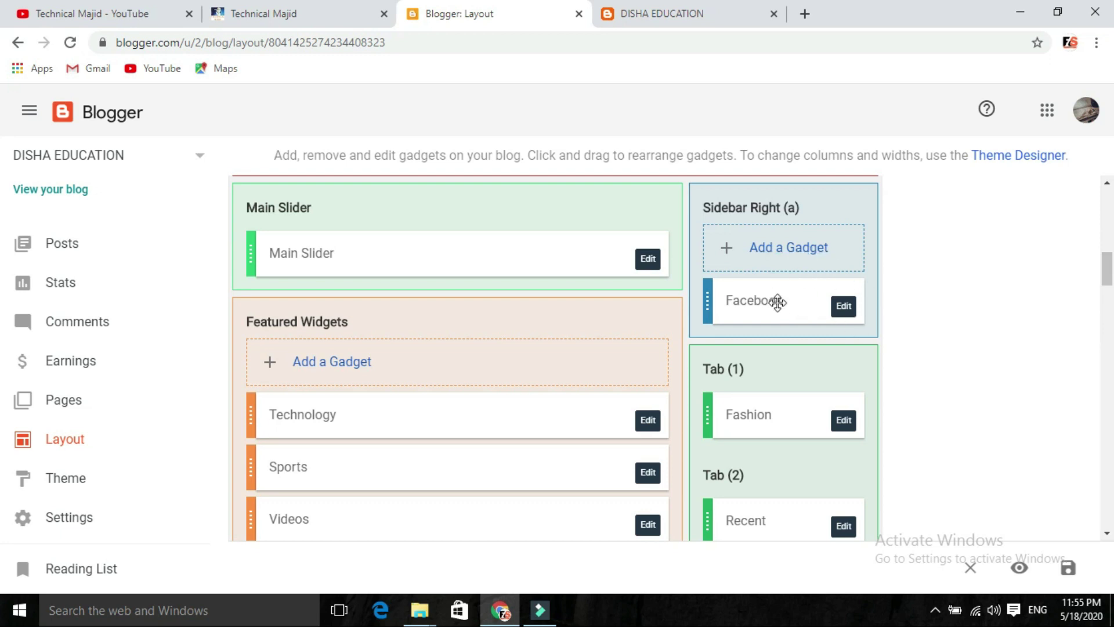
pyautogui.click(659, 9)
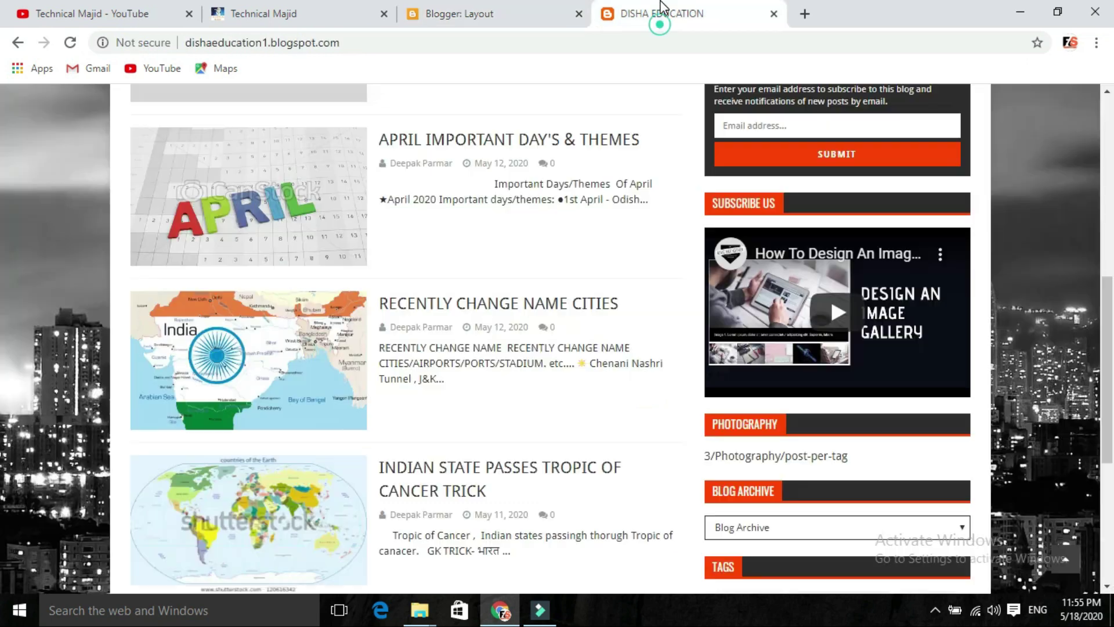
pyautogui.scroll(3, 2, 308)
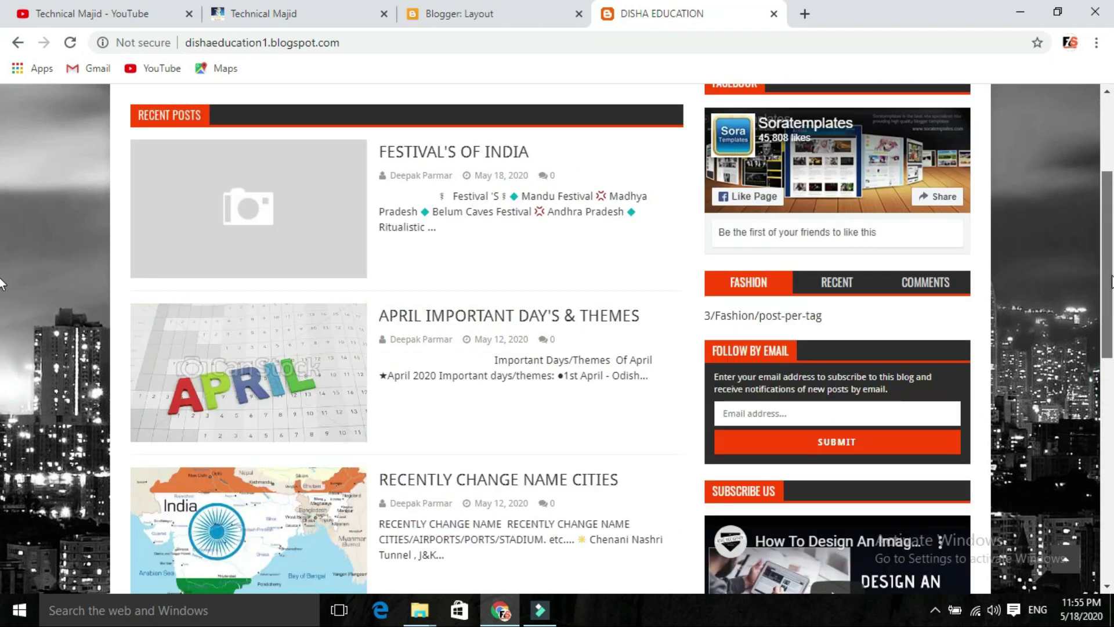
pyautogui.scroll(1, 2, 307)
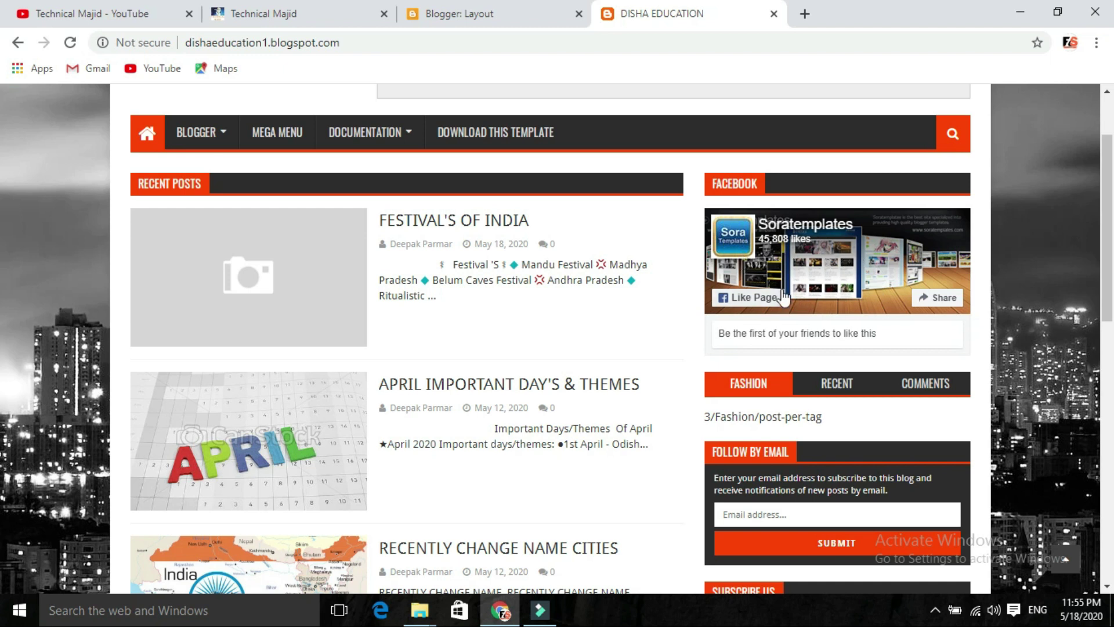
pyautogui.click(502, 3)
pyautogui.click(845, 308)
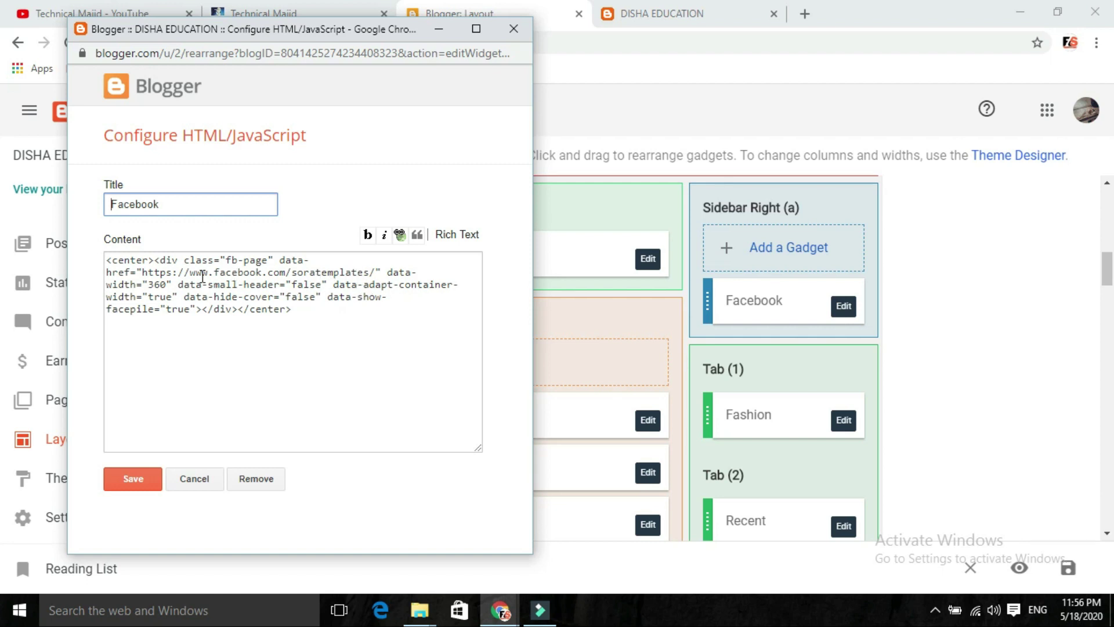
pyautogui.moveTo(144, 276); pyautogui.dragTo(157, 306)
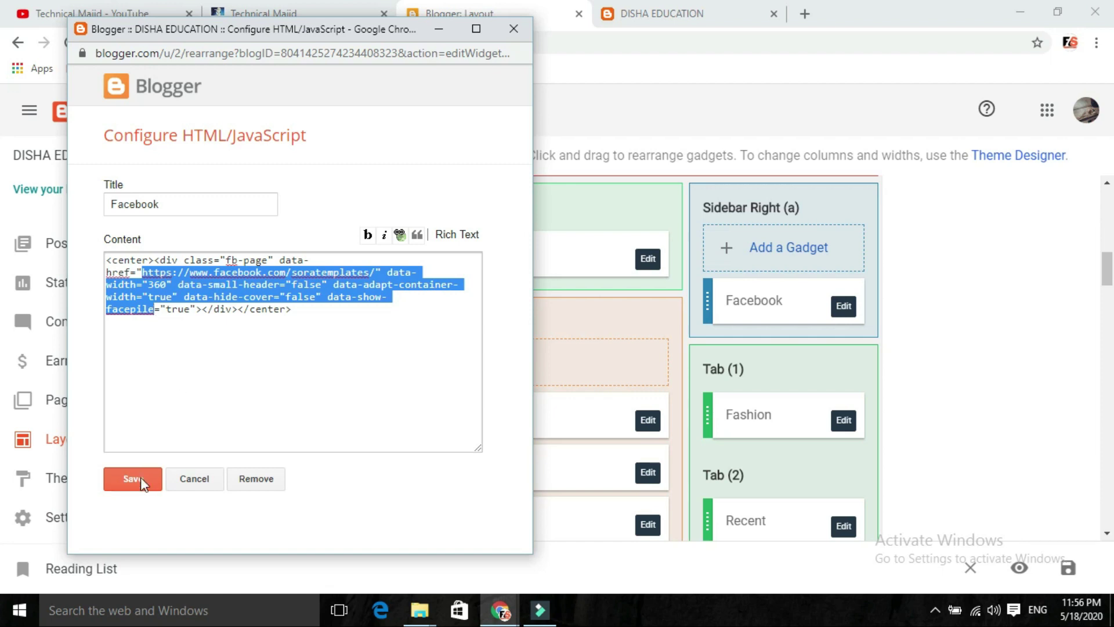
pyautogui.click(194, 481)
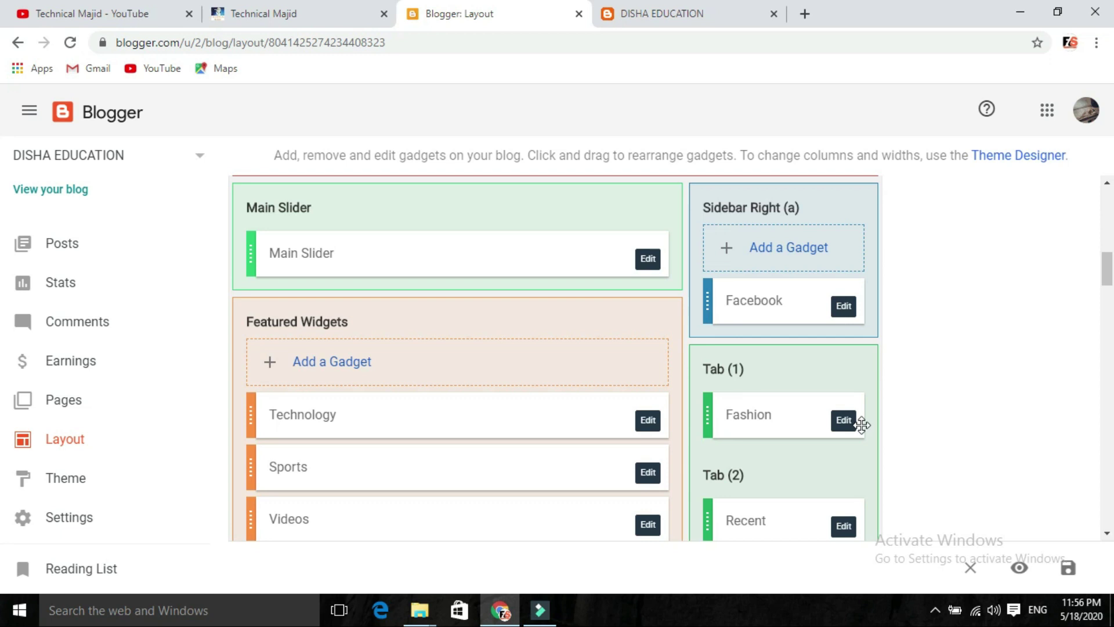
# Check the tabbed sidebar section on the live blog and remove the Fashion gadget from Tab (1) in the layout.
pyautogui.click(723, 12)
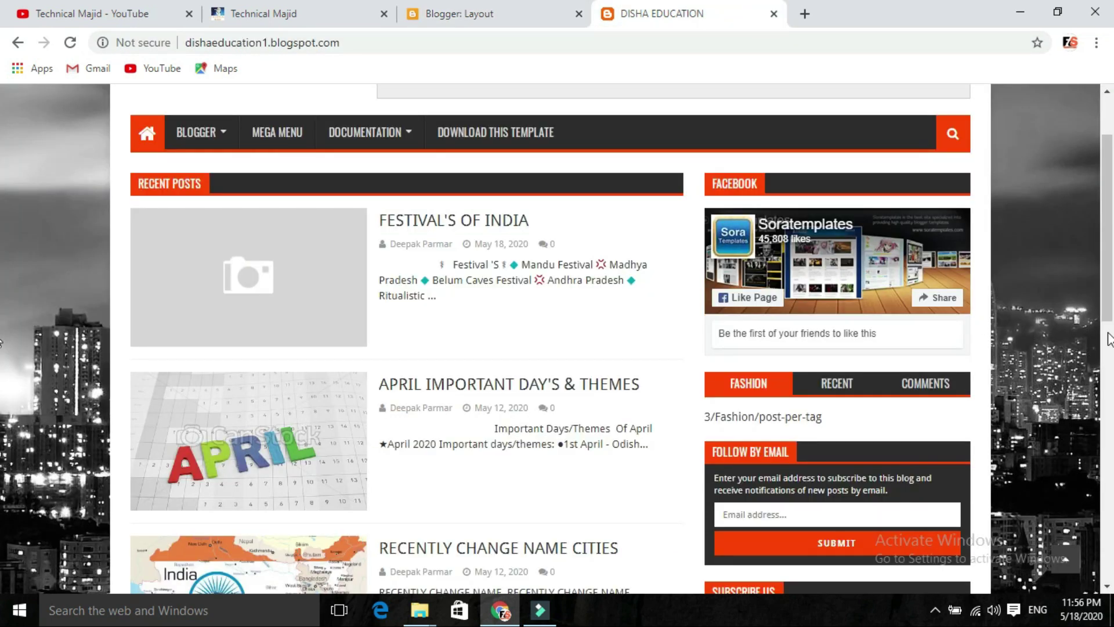
pyautogui.scroll(-1, 987, 325)
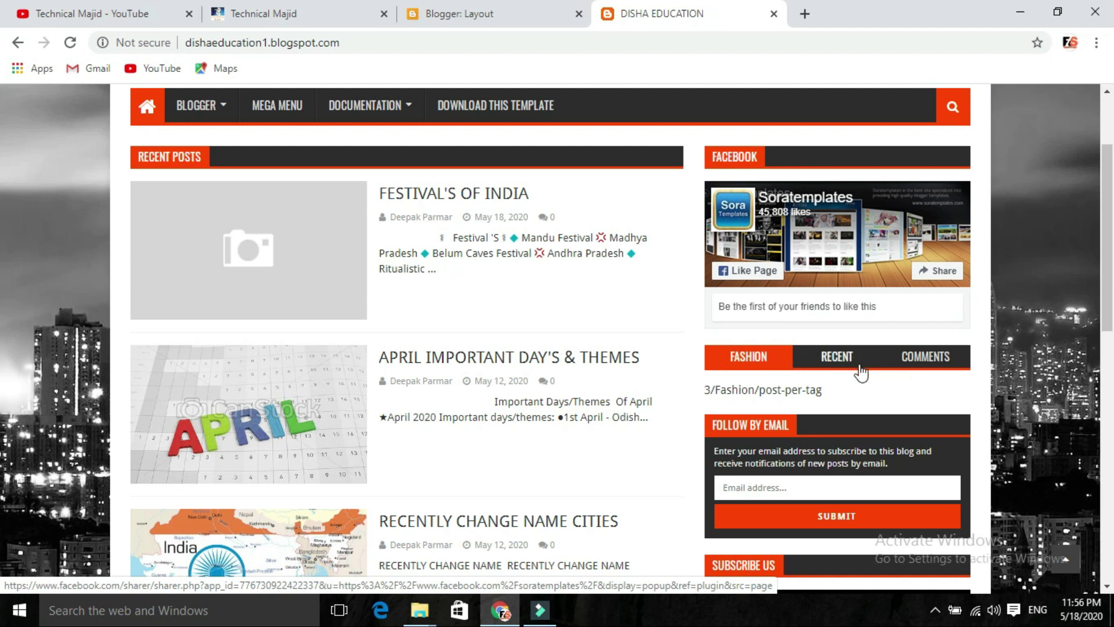
pyautogui.click(502, 13)
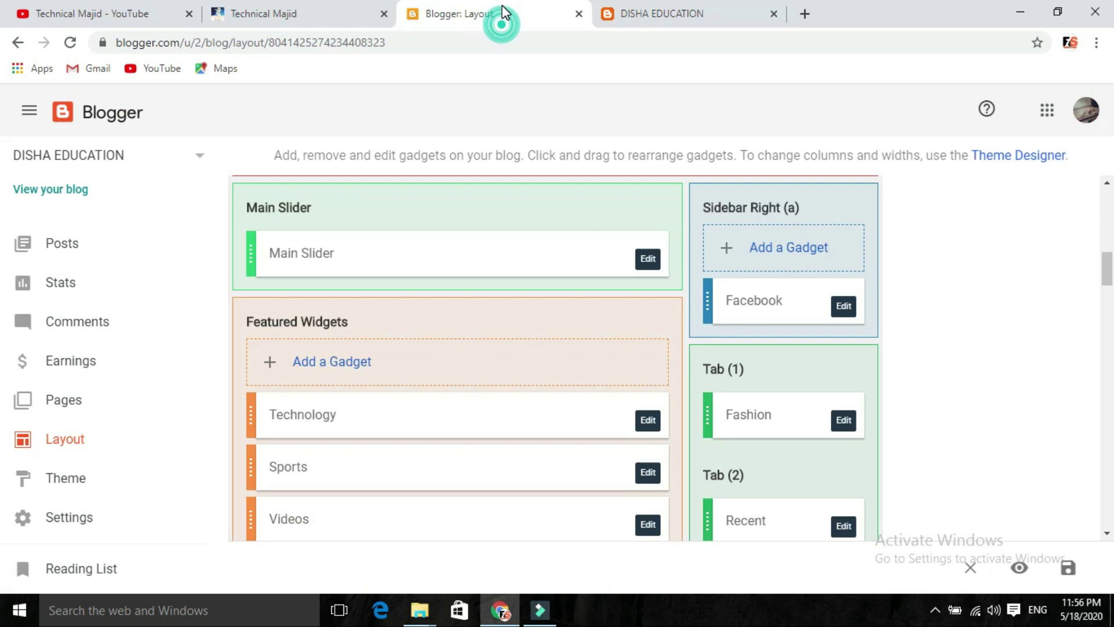
pyautogui.click(844, 421)
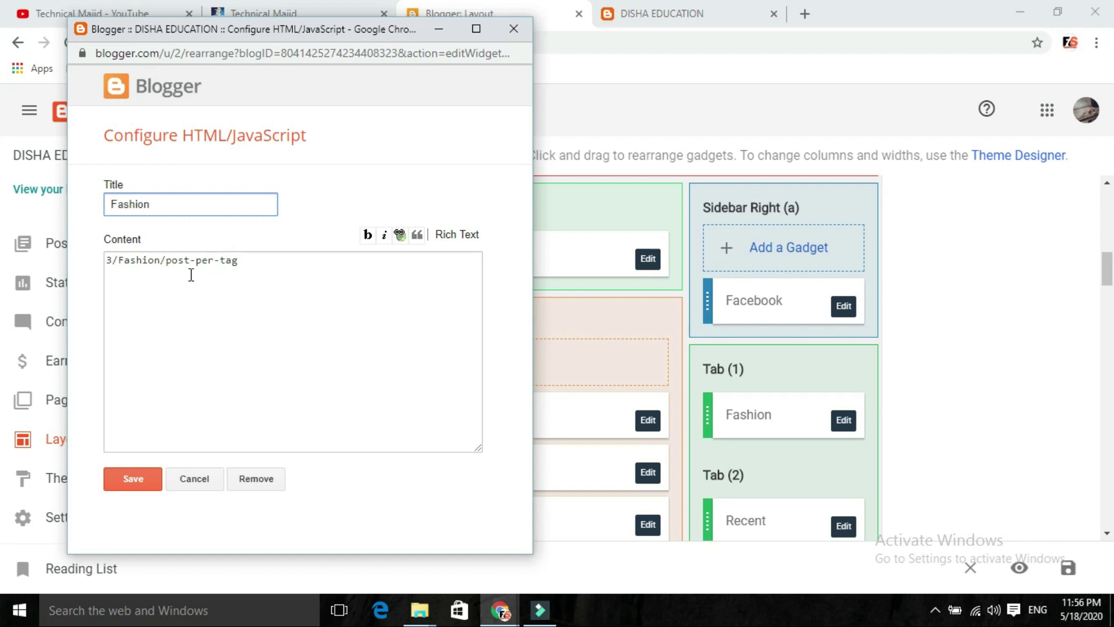
pyautogui.click(263, 478)
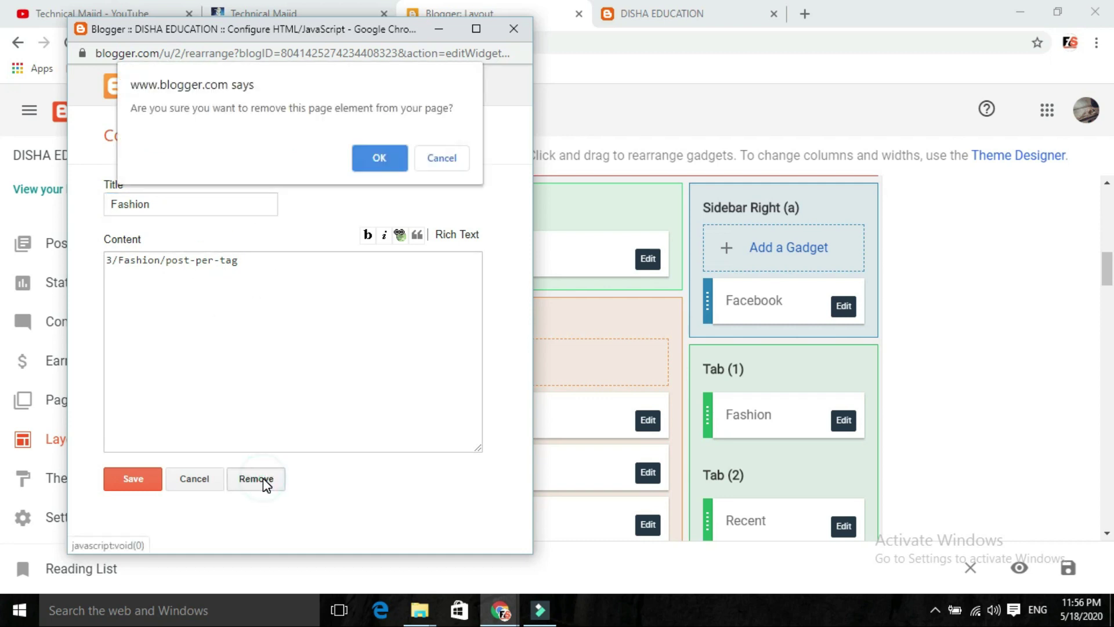
pyautogui.click(383, 158)
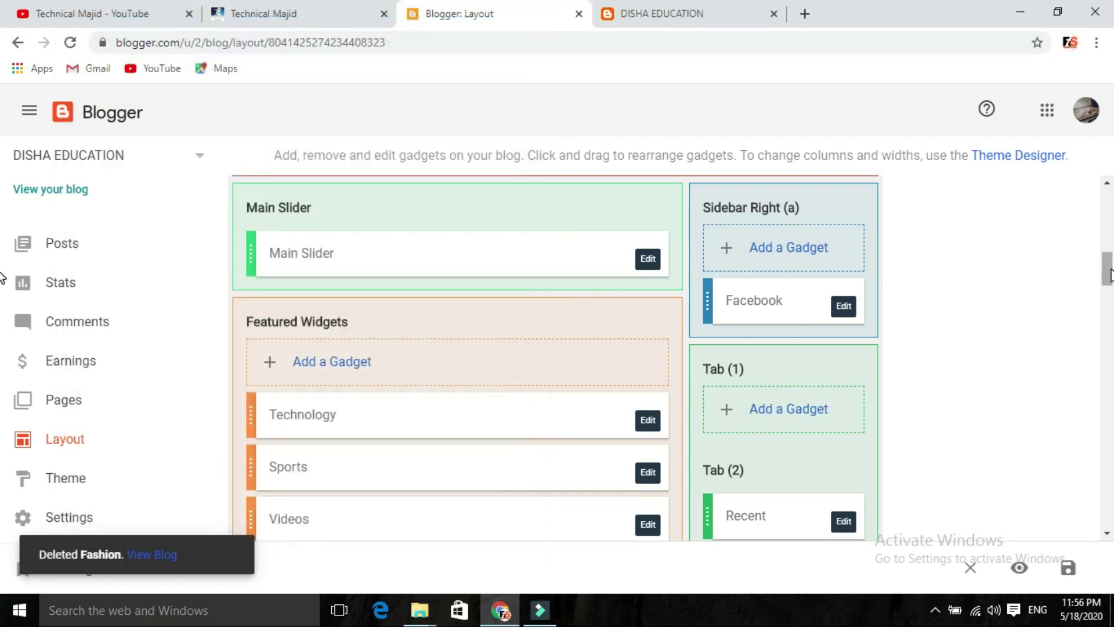
# Compare the remaining sidebar gadgets in the layout with the live blog's Follow by Email and Subscribe Us sections.
pyautogui.scroll(-4, 2, 249)
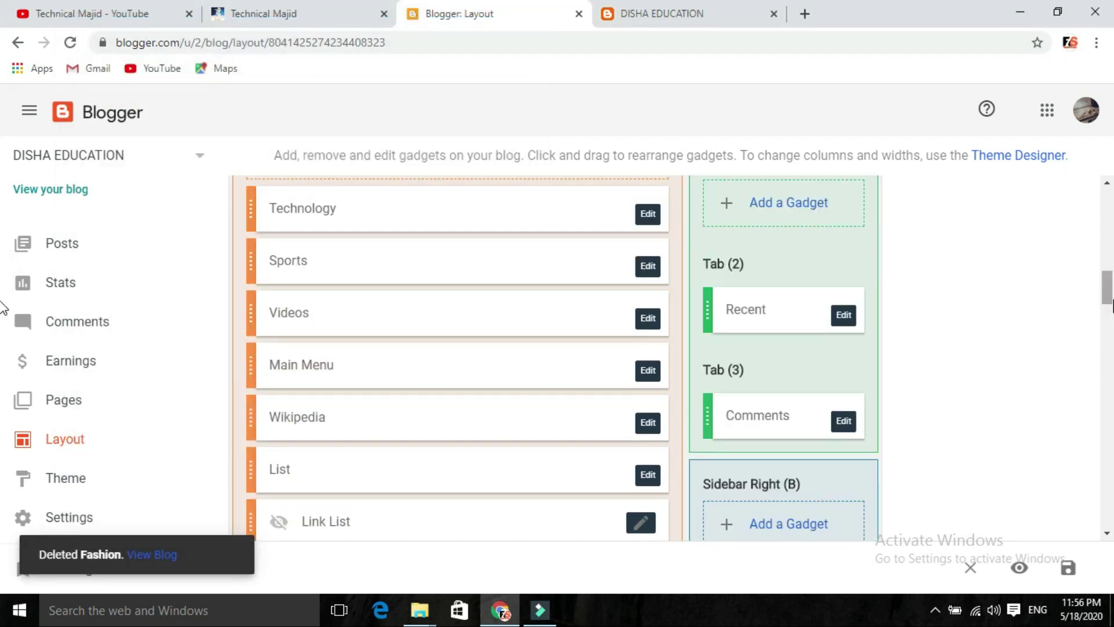
pyautogui.moveTo(1107, 293); pyautogui.dragTo(1107, 319)
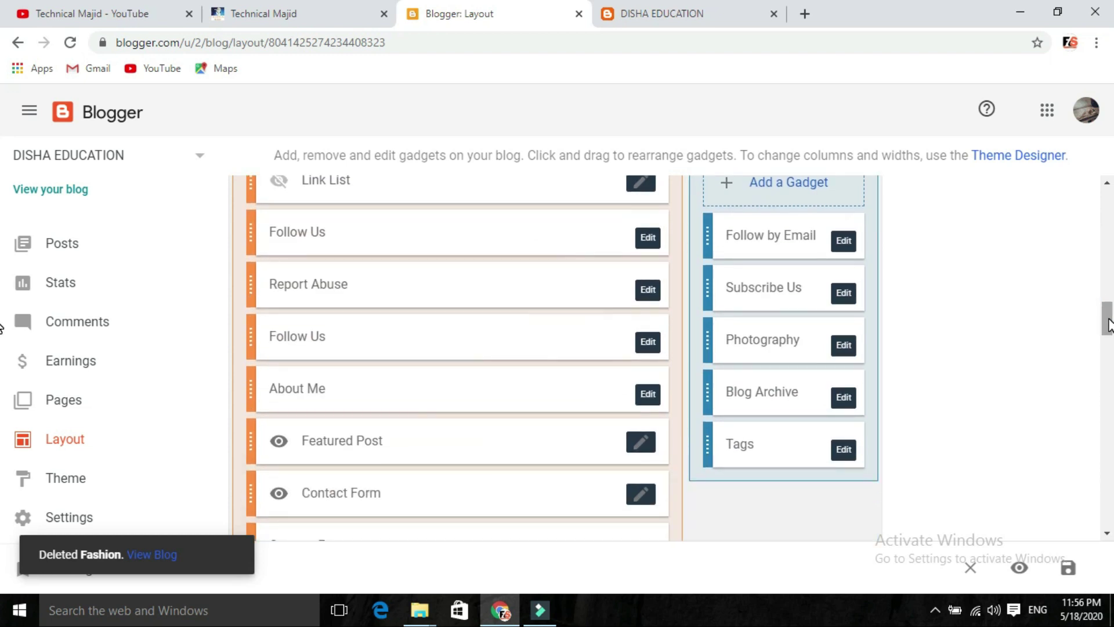
pyautogui.click(693, 16)
pyautogui.scroll(-3, 3, 325)
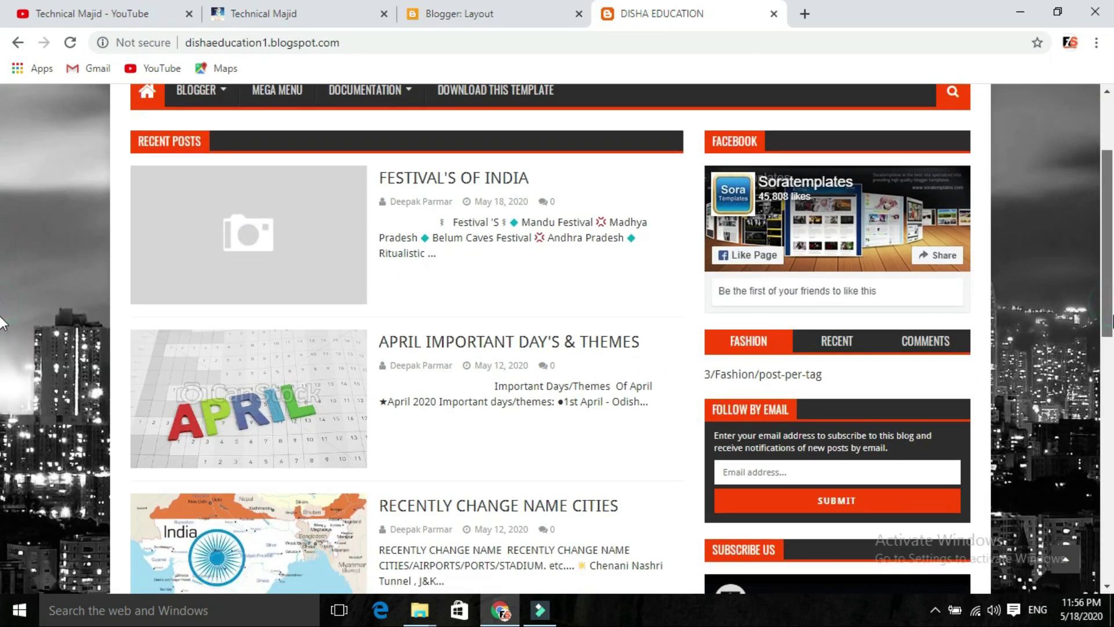
pyautogui.scroll(-1, 3, 366)
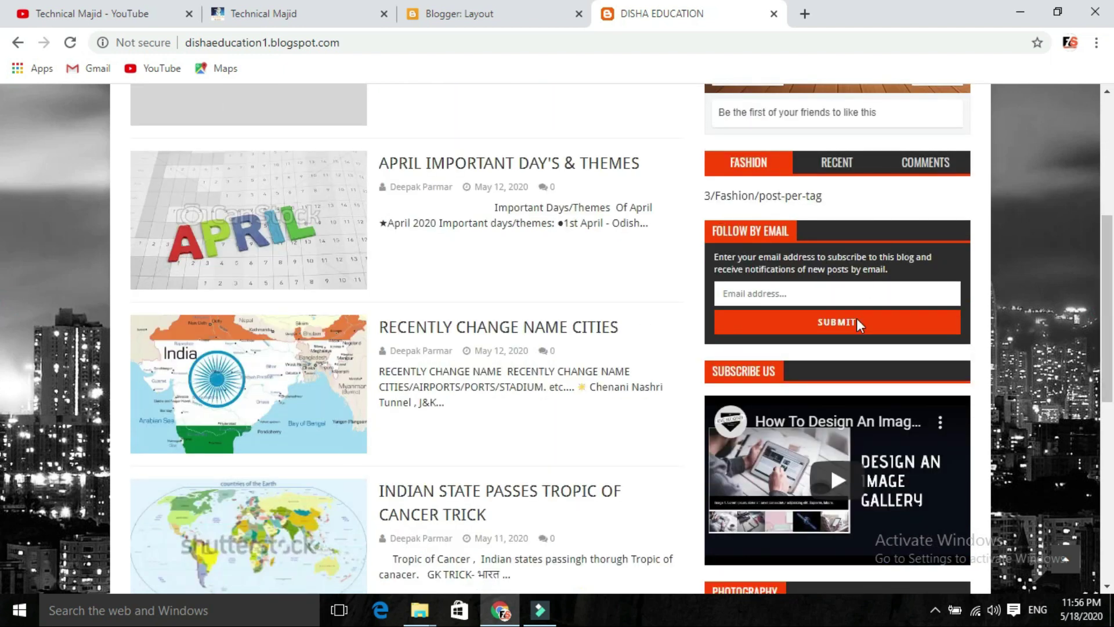
pyautogui.click(791, 295)
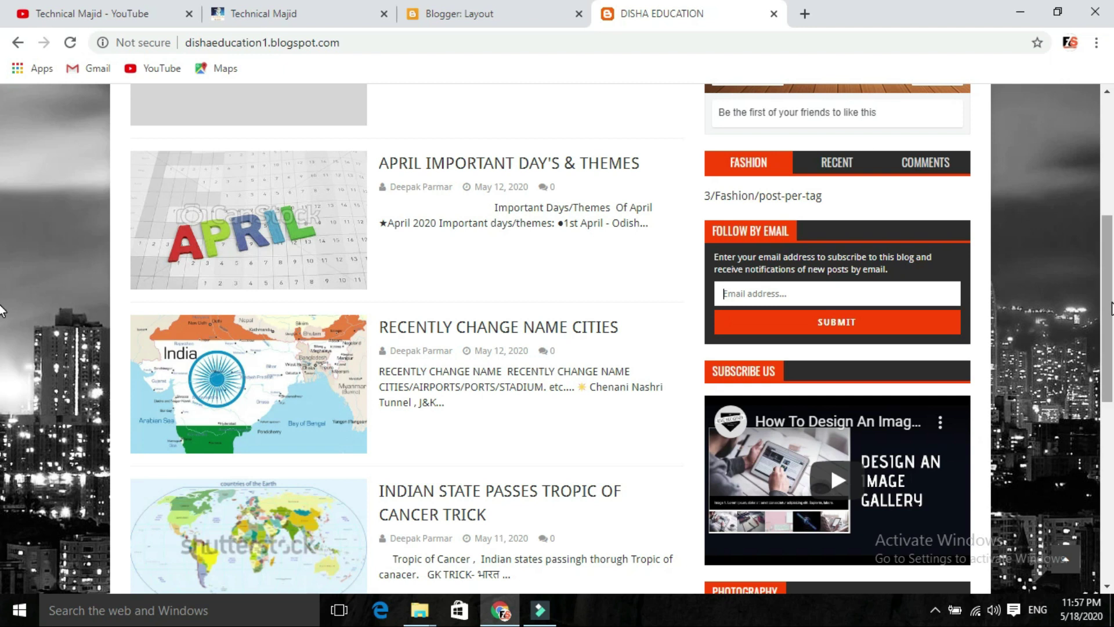
pyautogui.scroll(-3, 3, 302)
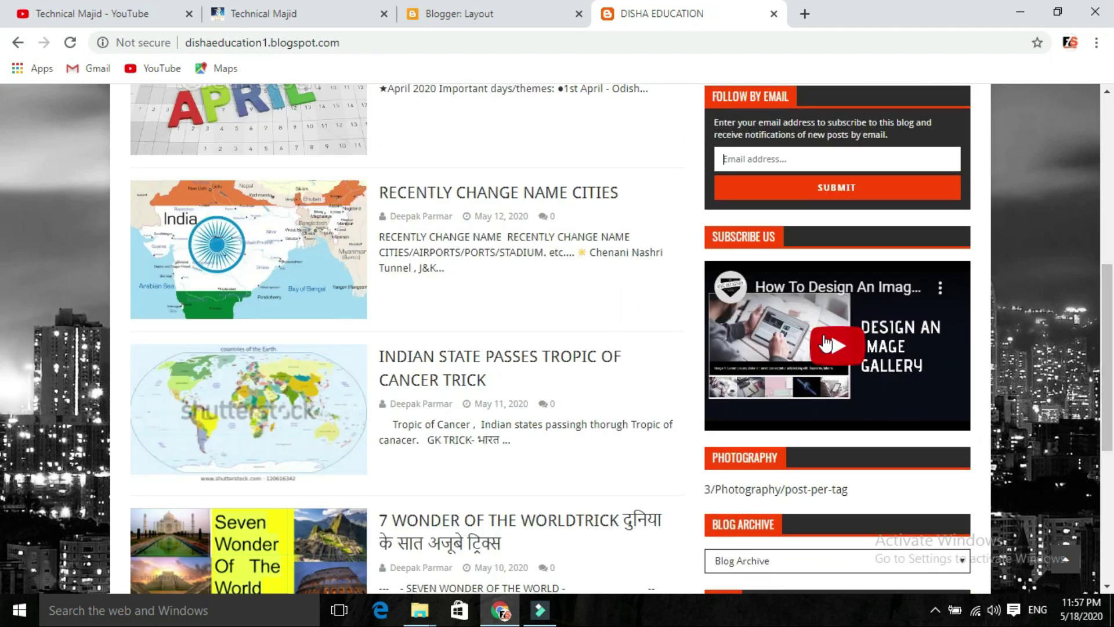
pyautogui.click(760, 153)
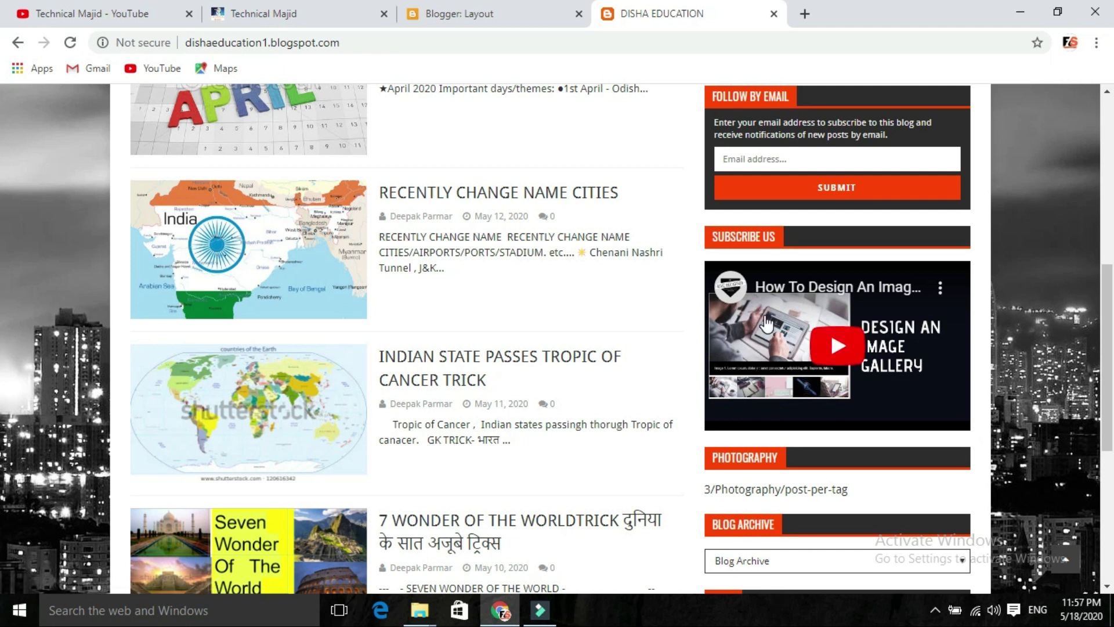
# Examine the YouTube embed code in the layout's Subscribe Us gadget and cancel the edit.
pyautogui.click(503, 19)
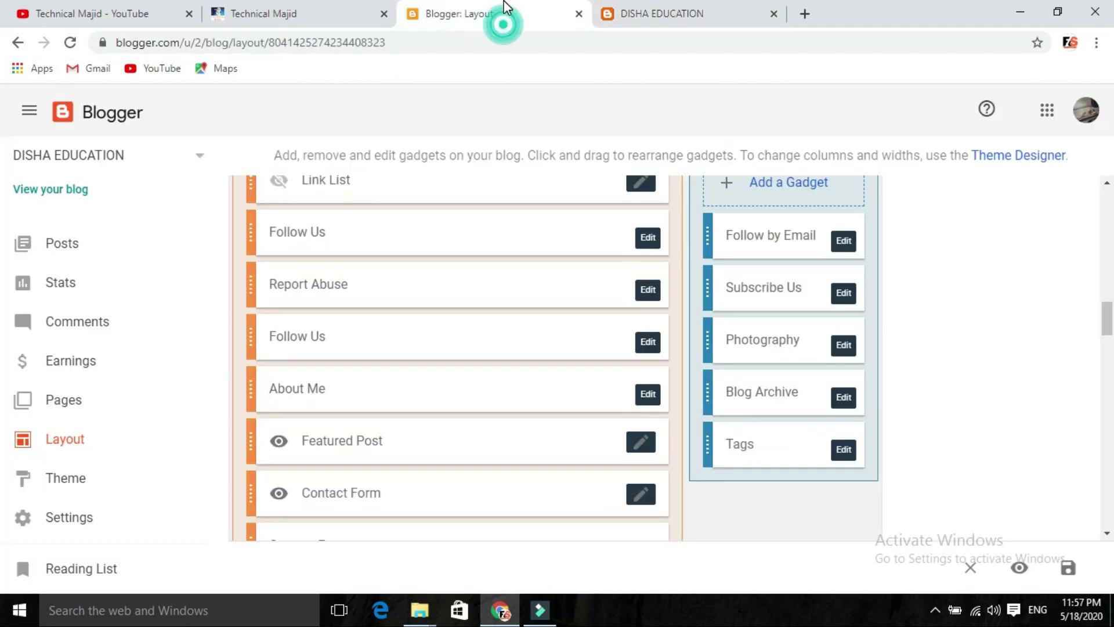
pyautogui.click(844, 294)
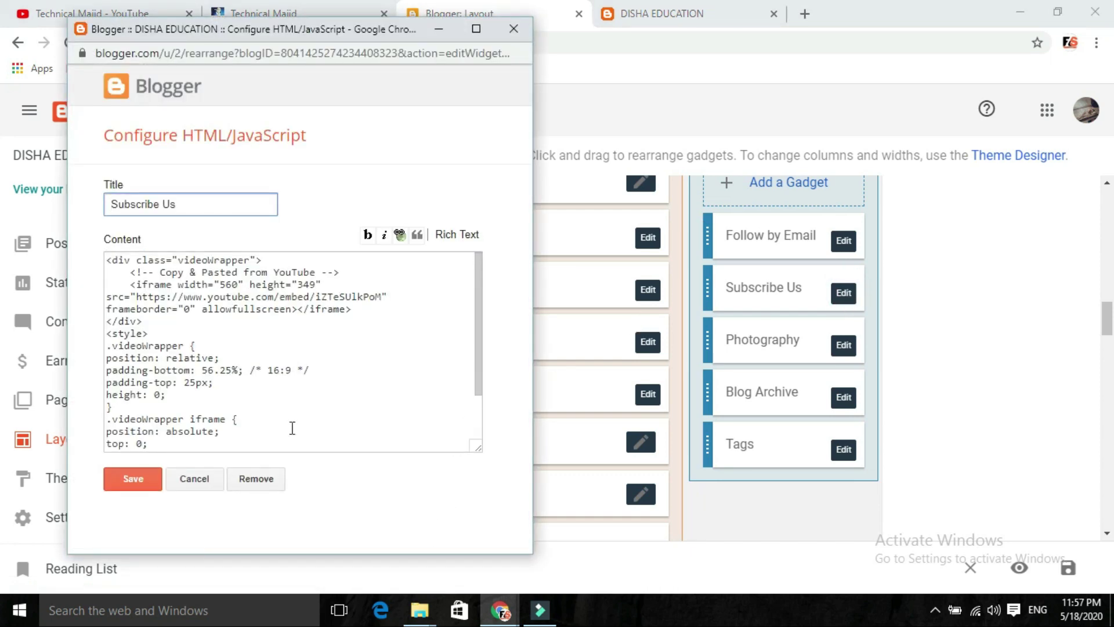
pyautogui.click(197, 478)
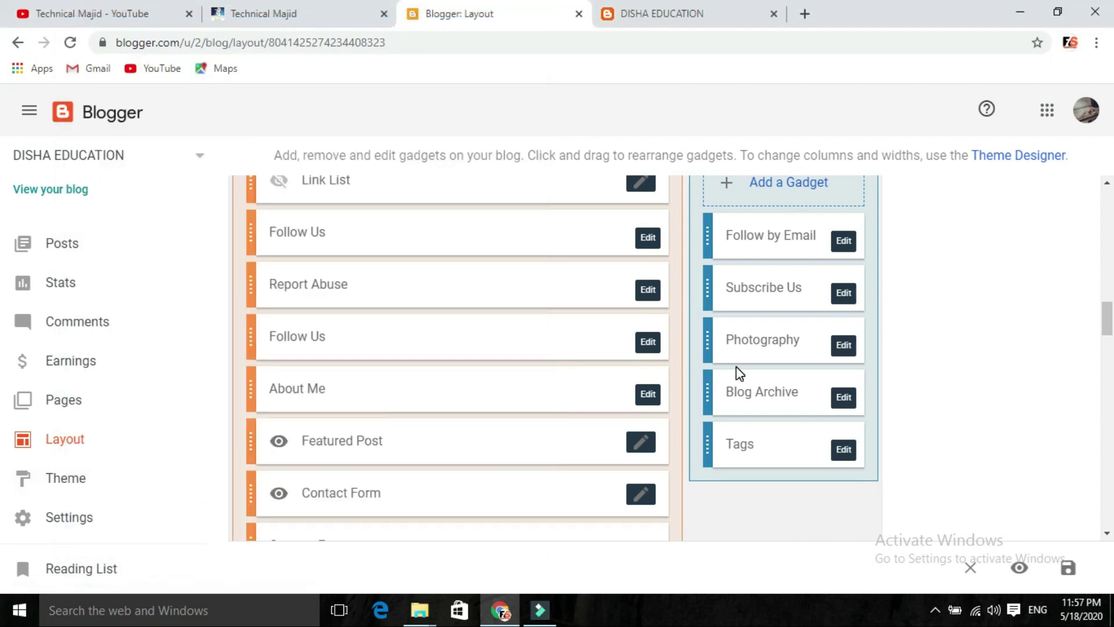
# Remove the Photography and Tags gadgets from the sidebar in the blog layout.
pyautogui.click(844, 345)
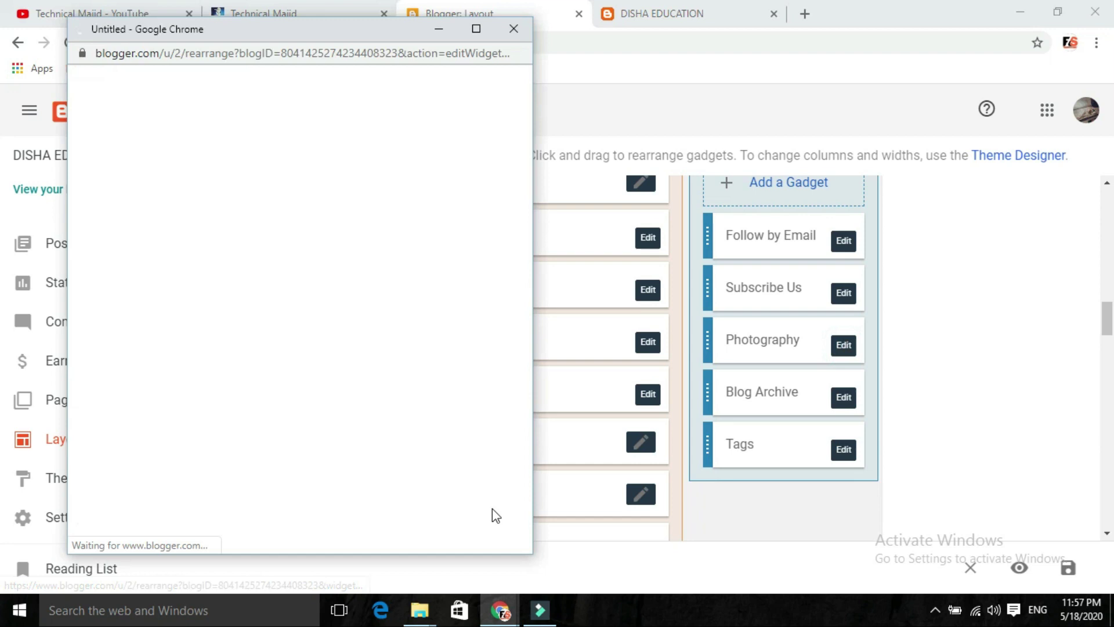
pyautogui.click(260, 482)
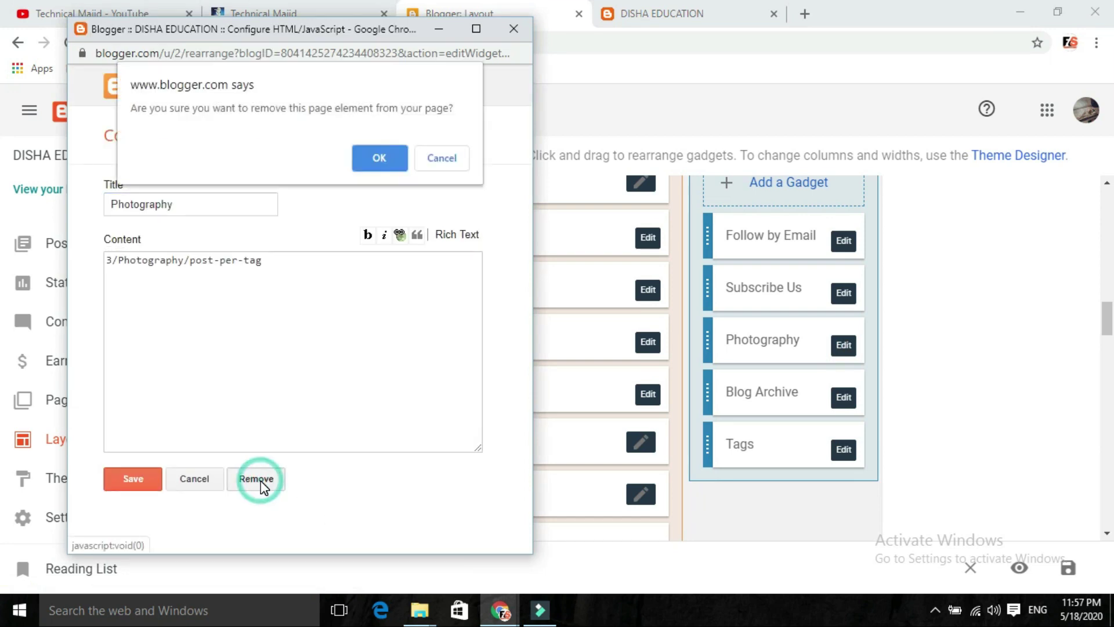
pyautogui.click(387, 168)
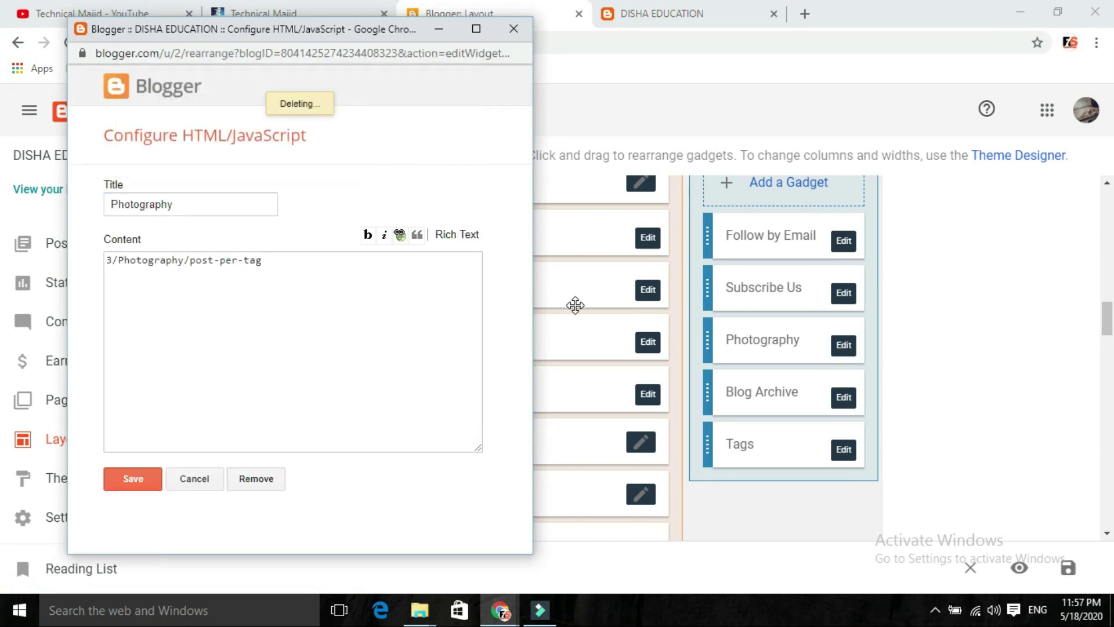
pyautogui.click(844, 398)
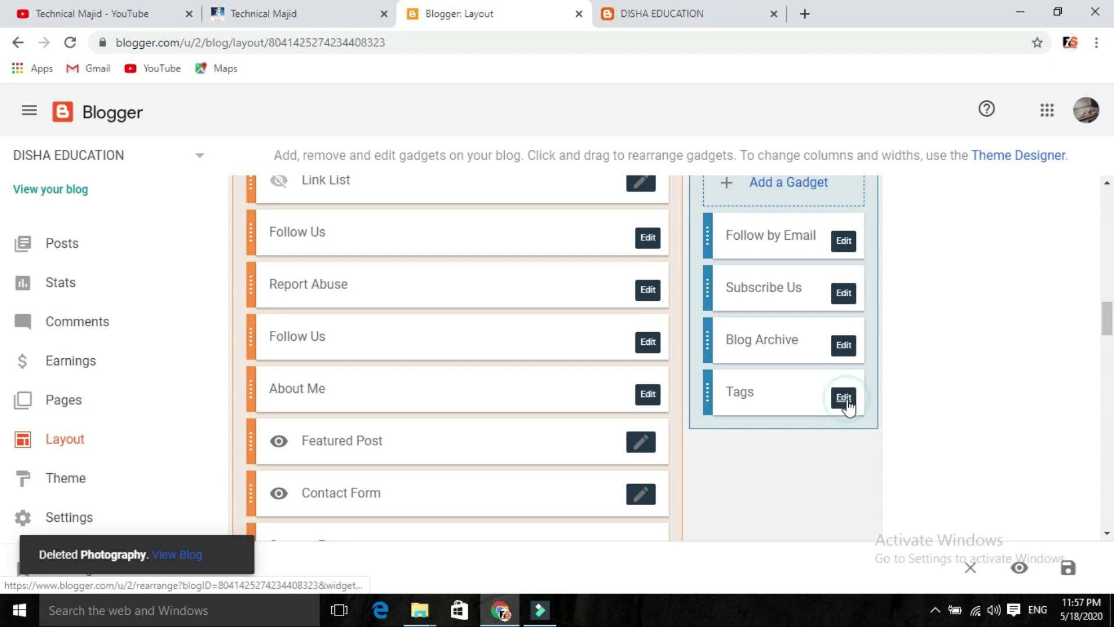
pyautogui.click(255, 357)
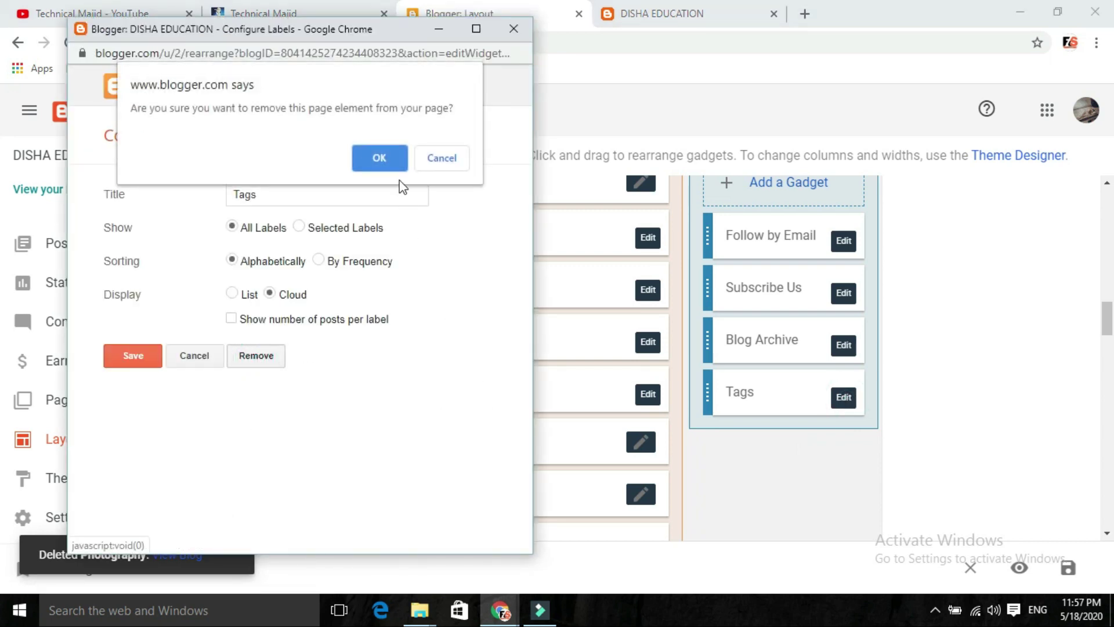
pyautogui.click(391, 165)
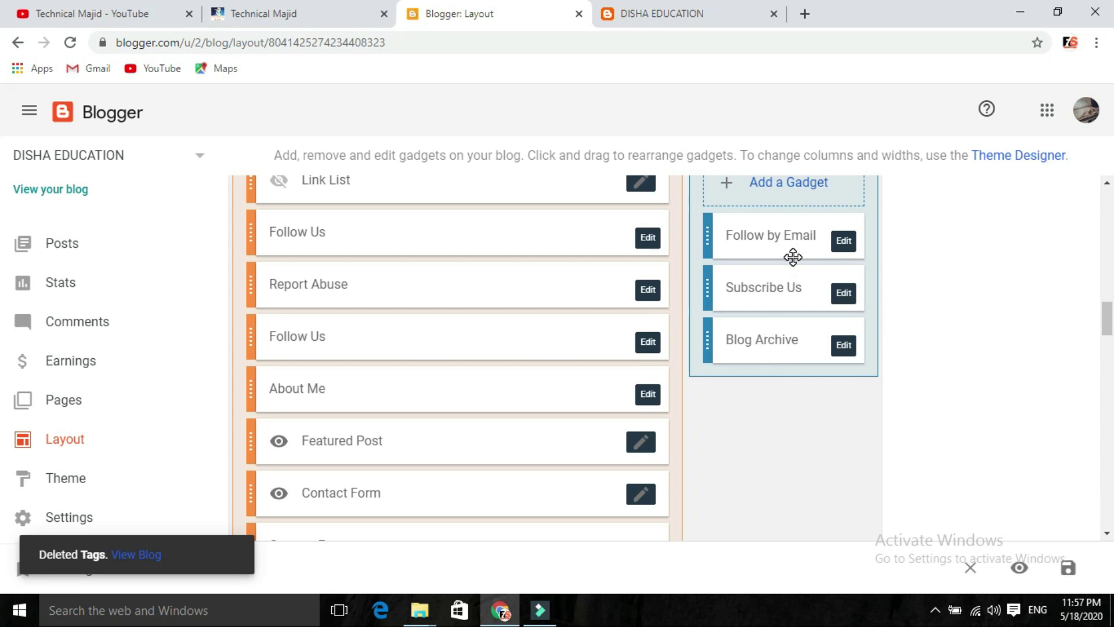
# Reload the live DISHA EDUCATION blog and review its sidebar, header and footer sections.
pyautogui.click(690, 12)
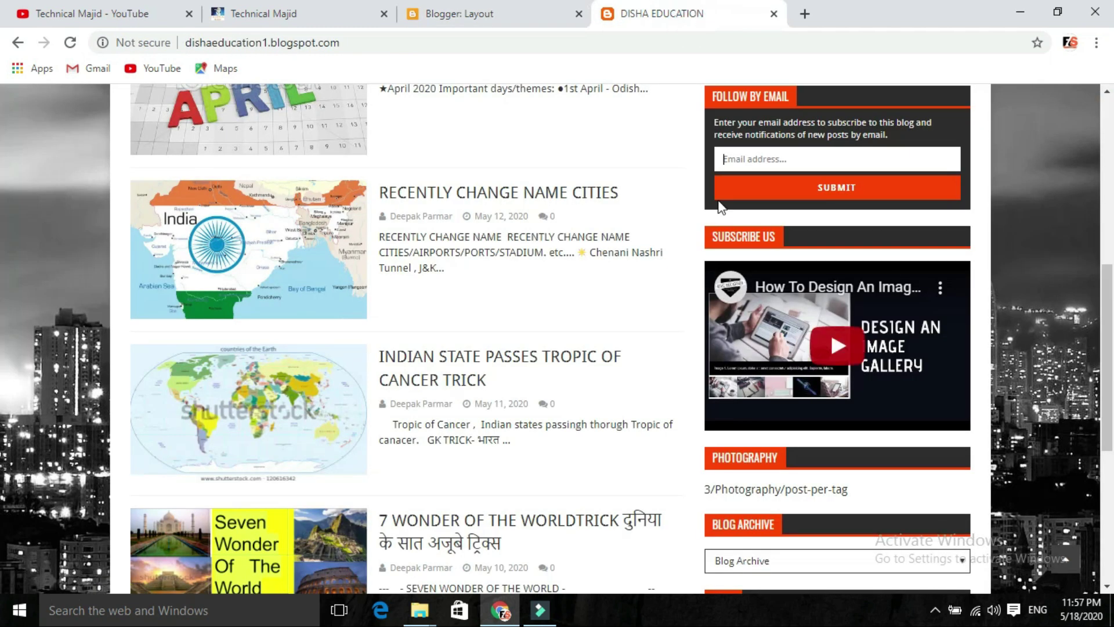
pyautogui.click(70, 46)
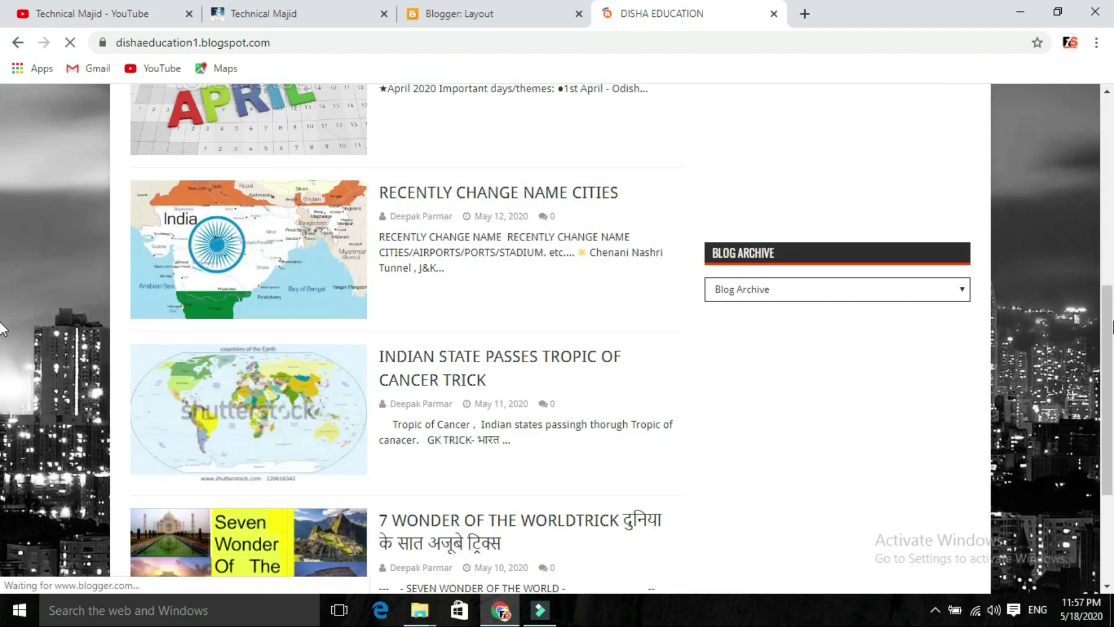
pyautogui.moveTo(1111, 327); pyautogui.dragTo(1110, 371)
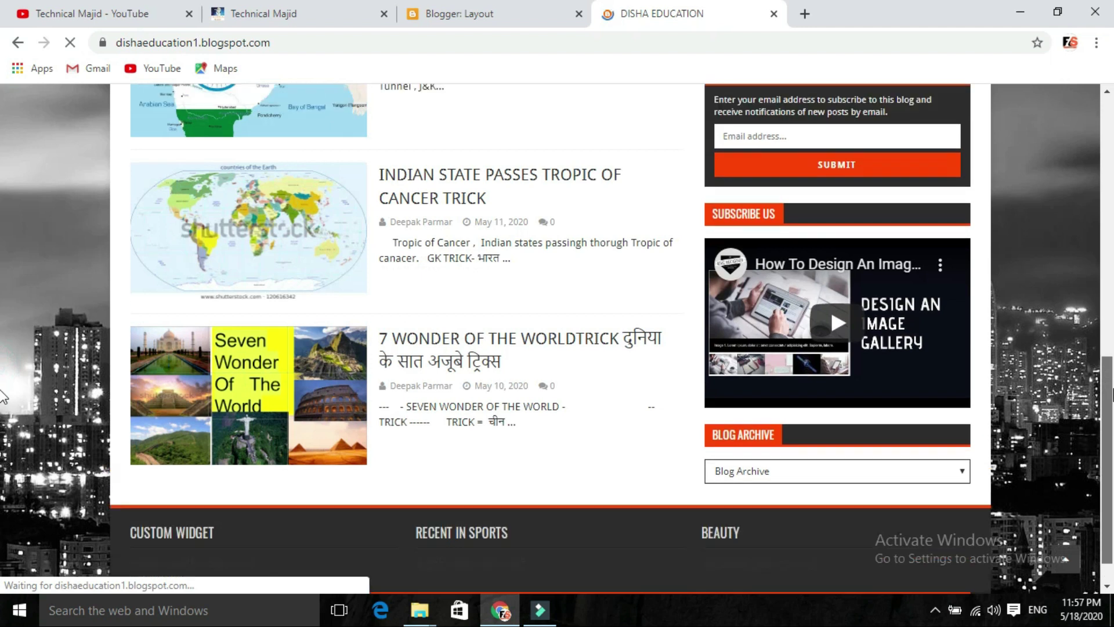
pyautogui.moveTo(1111, 366); pyautogui.dragTo(1110, 137)
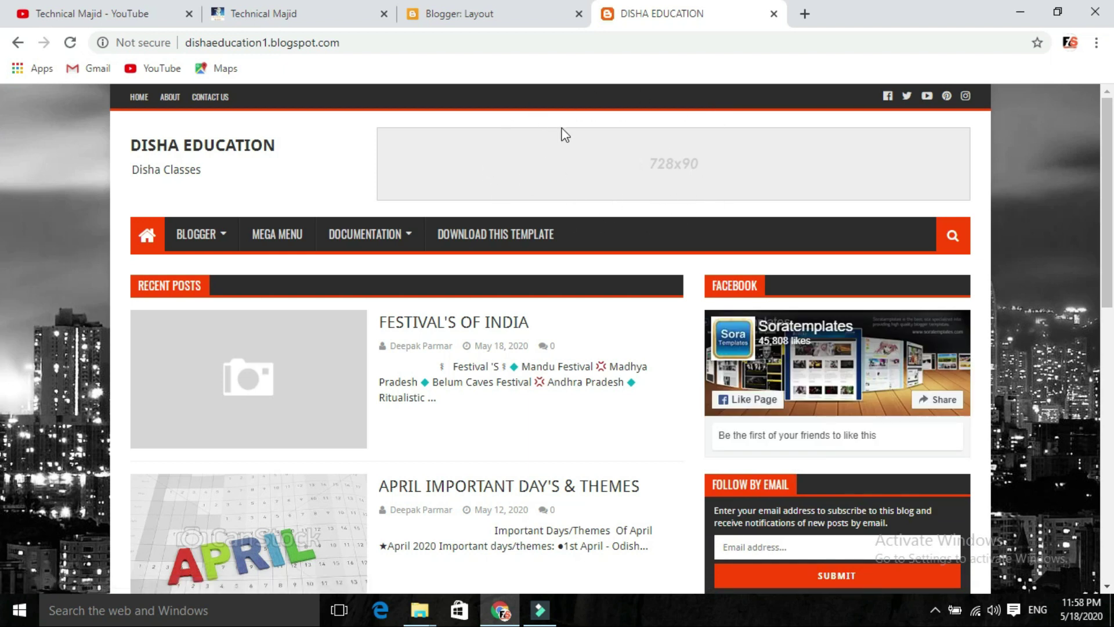
pyautogui.moveTo(1106, 227); pyautogui.dragTo(1110, 551)
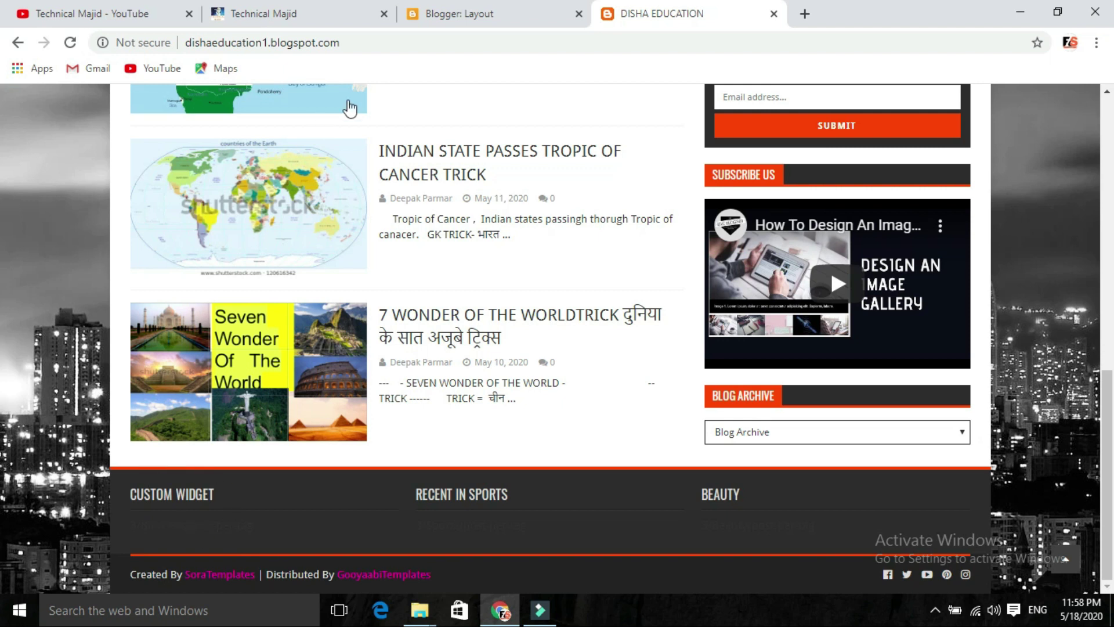
# Return to the blog layout and remove the Custom Widget gadget from the footer's Section (Left).
pyautogui.click(468, 13)
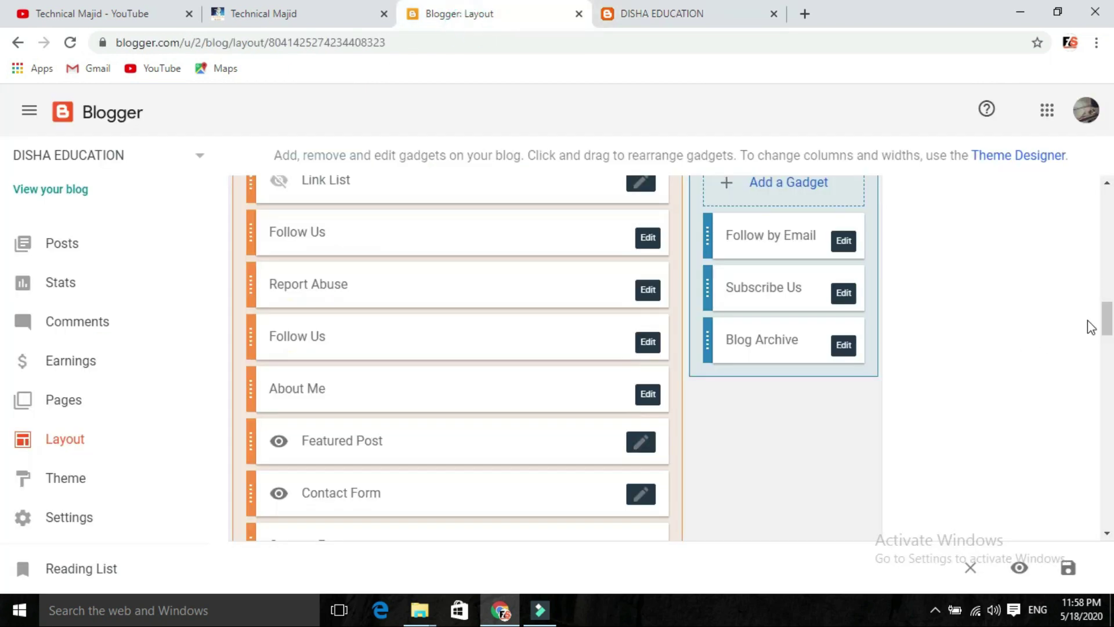
pyautogui.moveTo(1106, 316); pyautogui.dragTo(1111, 533)
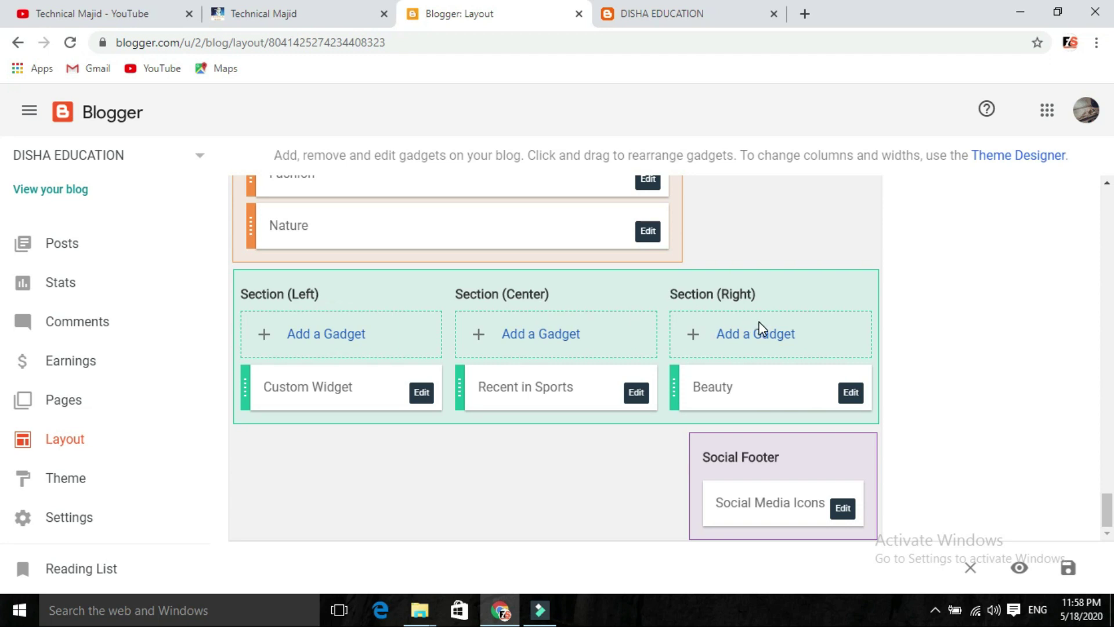
pyautogui.click(423, 393)
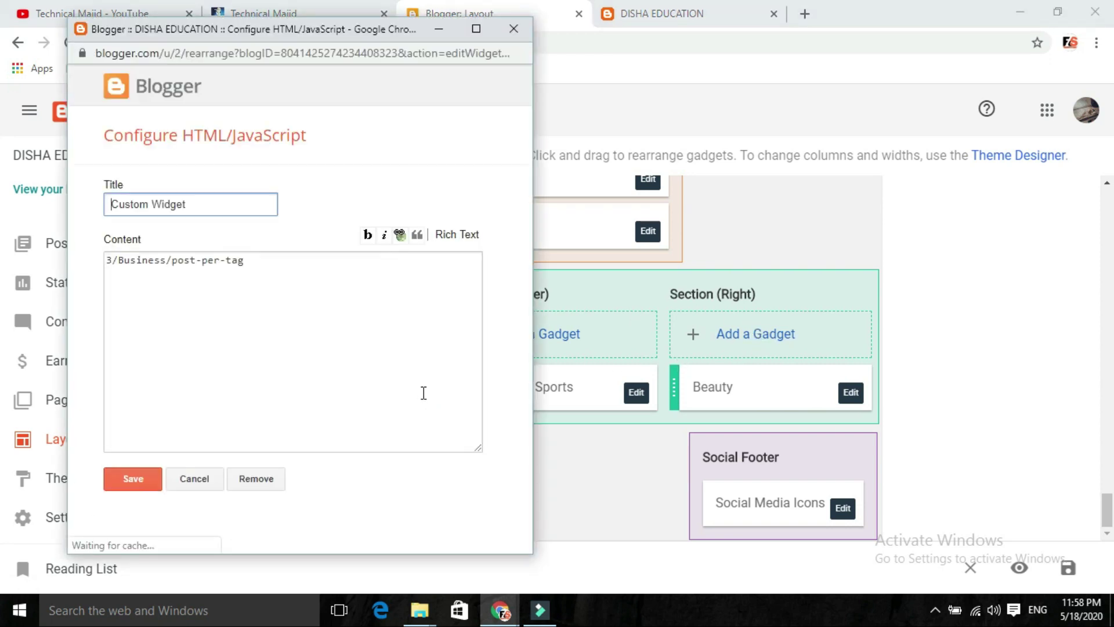
pyautogui.click(255, 480)
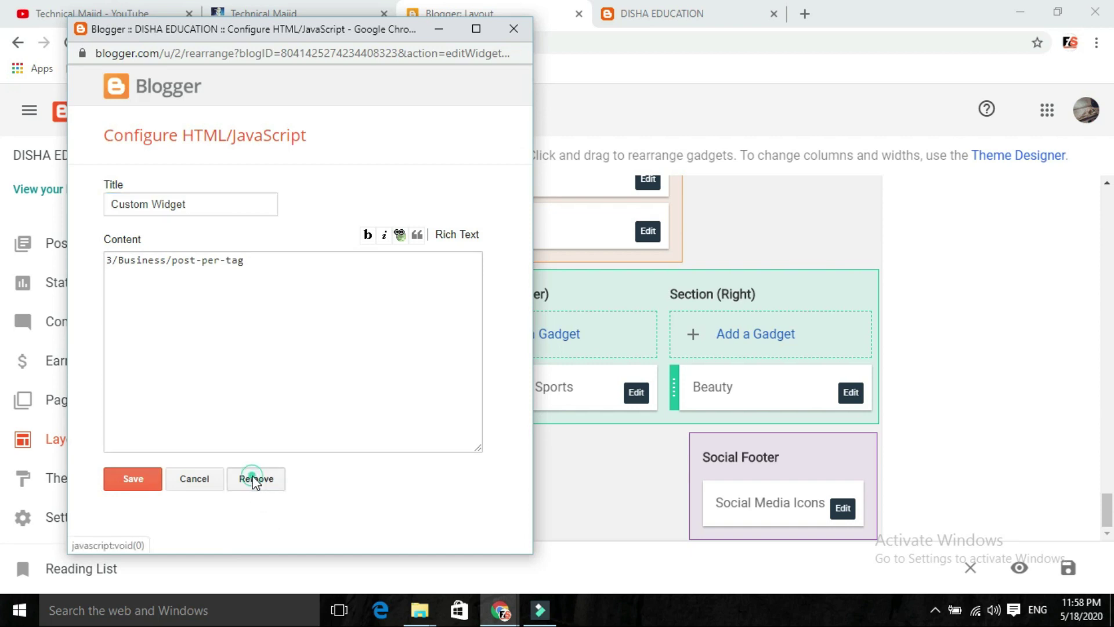
pyautogui.click(384, 157)
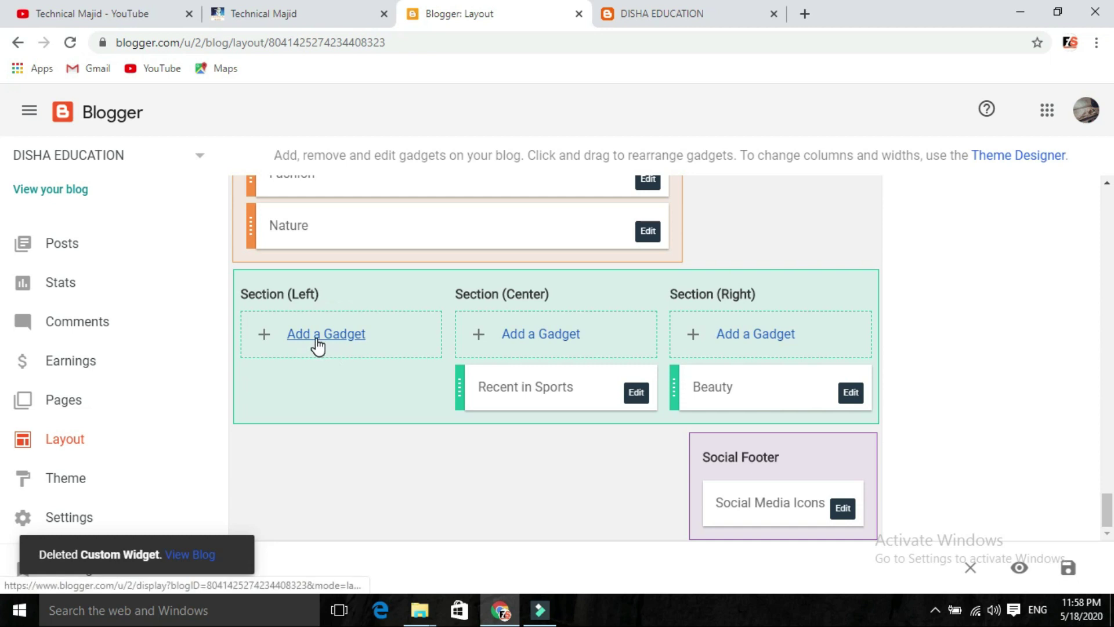
# Add a Profile gadget titled About Me to the footer's Section (Left) and check it on the reloaded live blog.
pyautogui.click(316, 337)
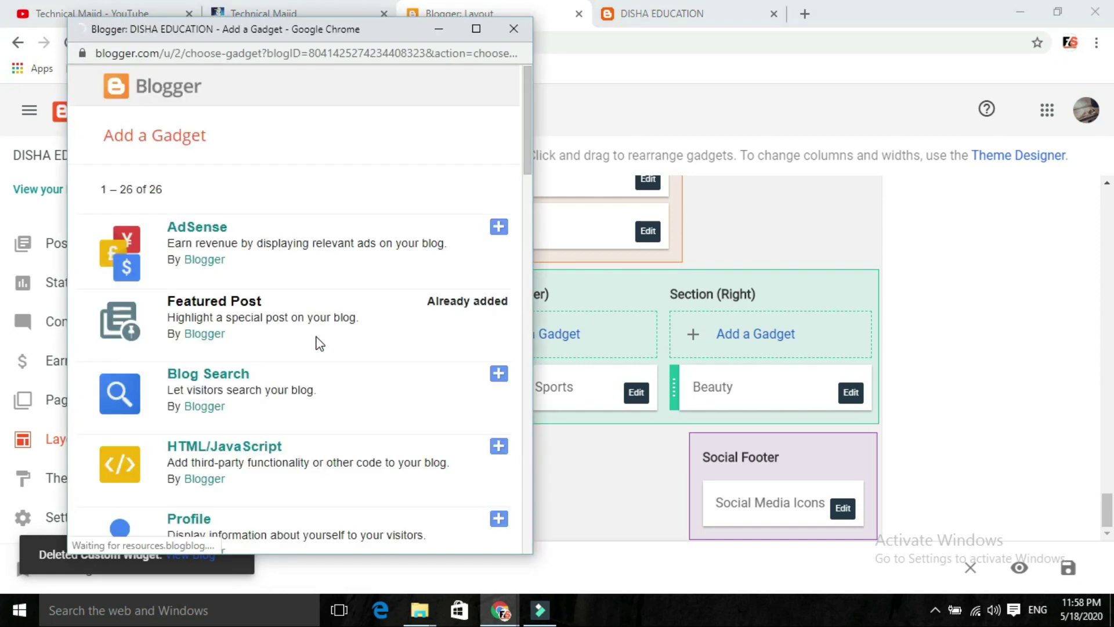
pyautogui.moveTo(528, 159); pyautogui.dragTo(528, 206)
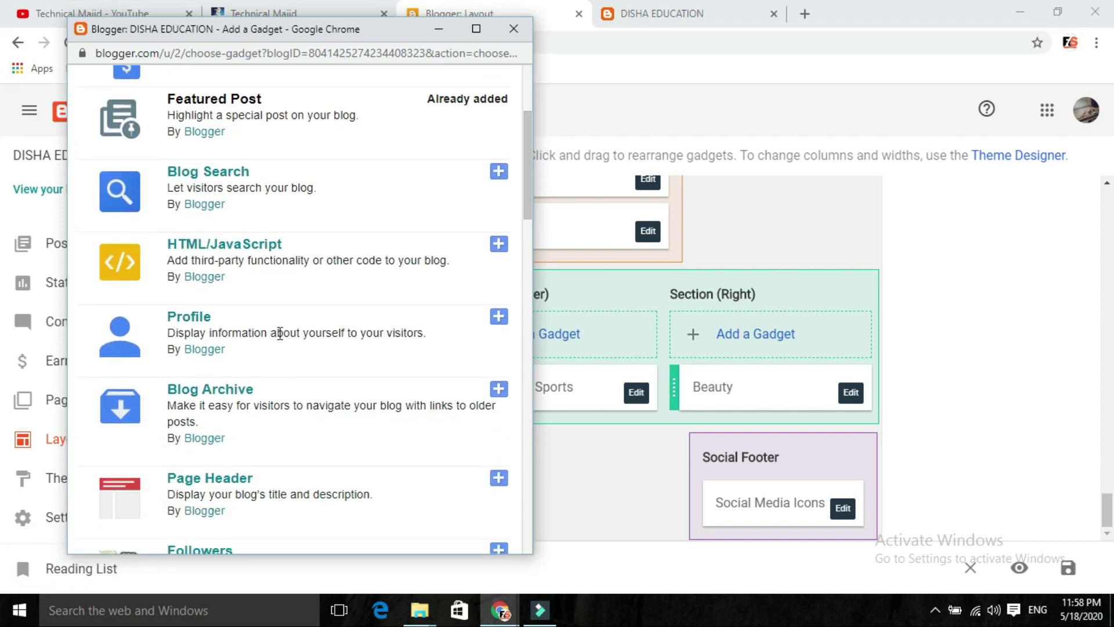
pyautogui.click(498, 318)
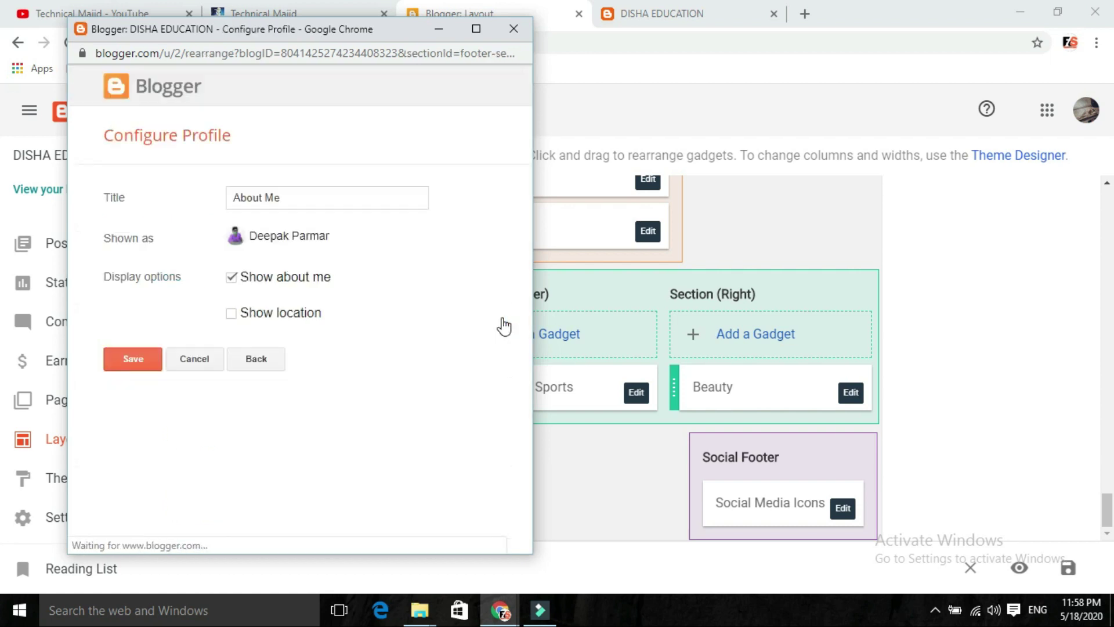
pyautogui.click(130, 354)
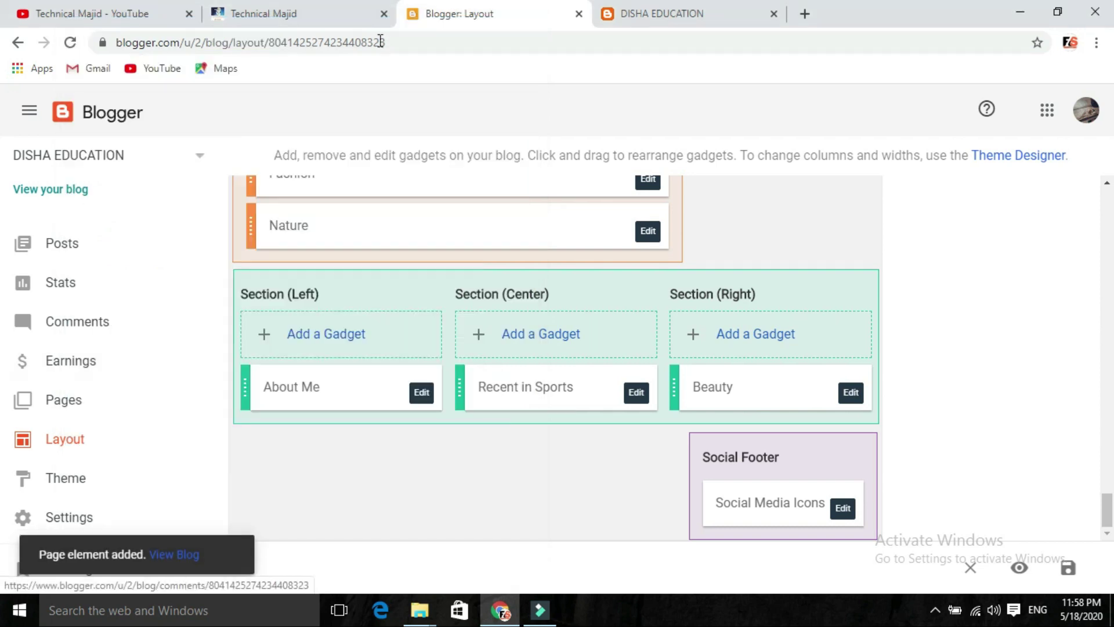
pyautogui.click(664, 9)
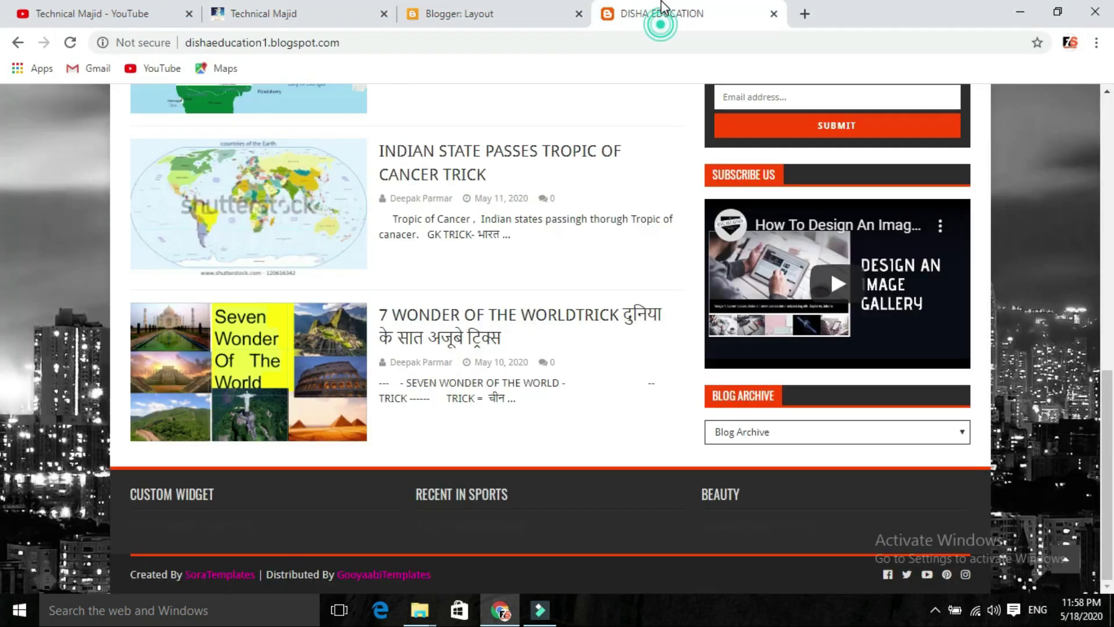
pyautogui.click(70, 43)
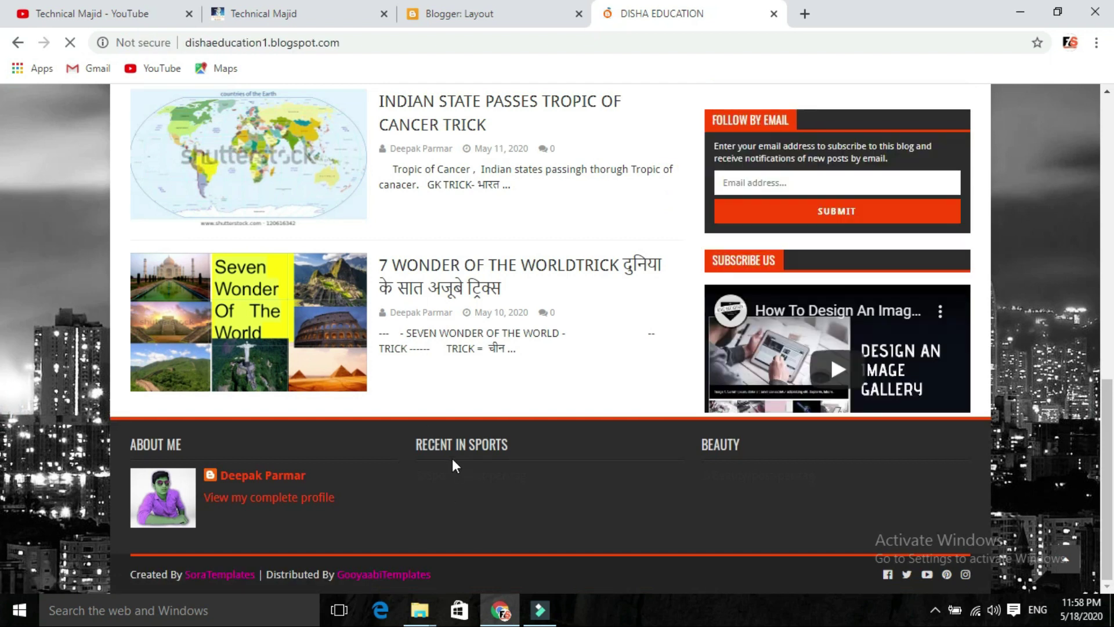
# Go back to the blog layout and remove the Recent in Sports gadget from the footer's Section (Center).
pyautogui.click(476, 9)
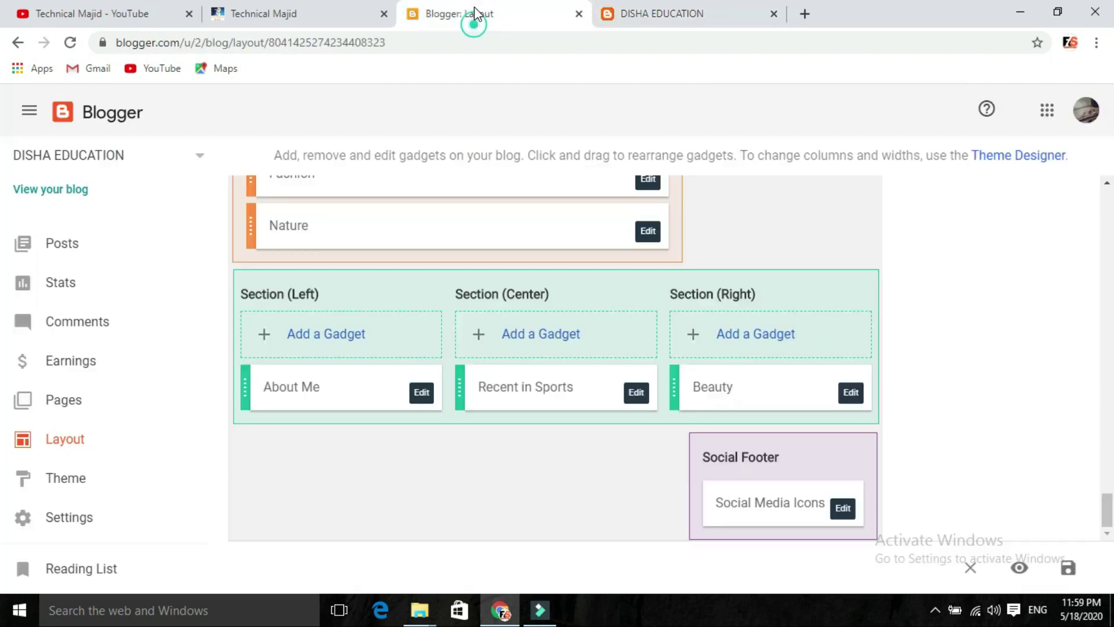
pyautogui.click(638, 396)
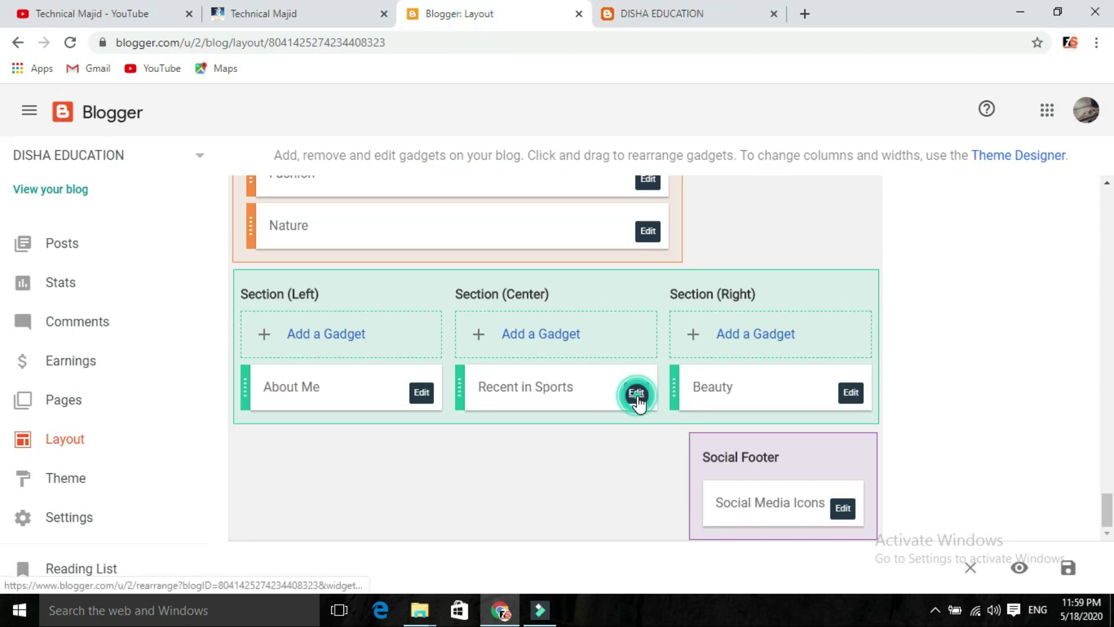
pyautogui.click(256, 479)
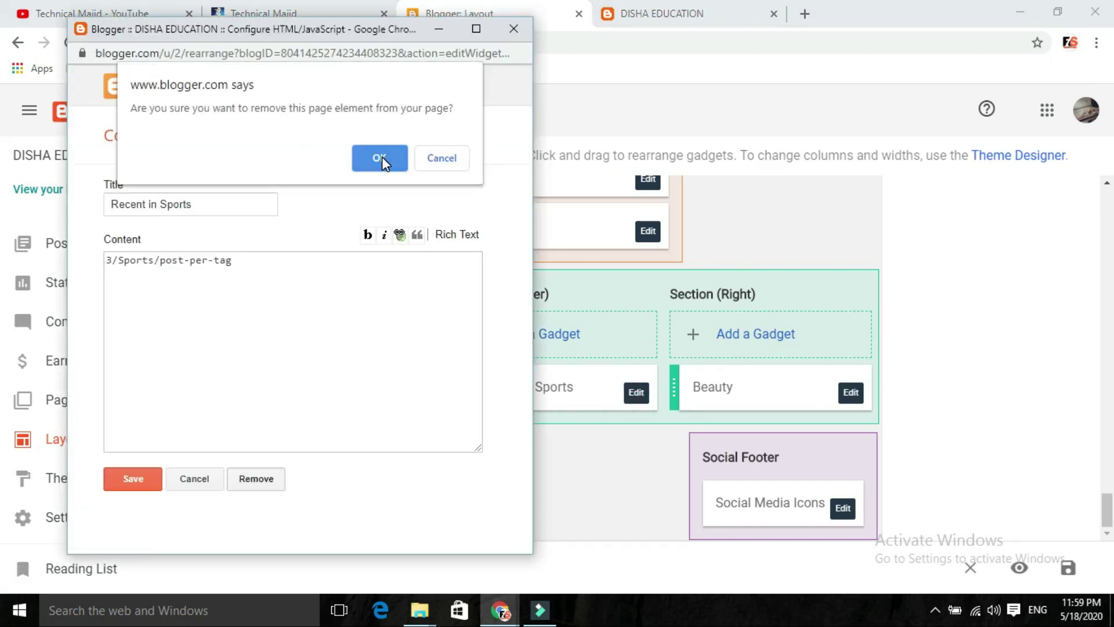
pyautogui.click(382, 157)
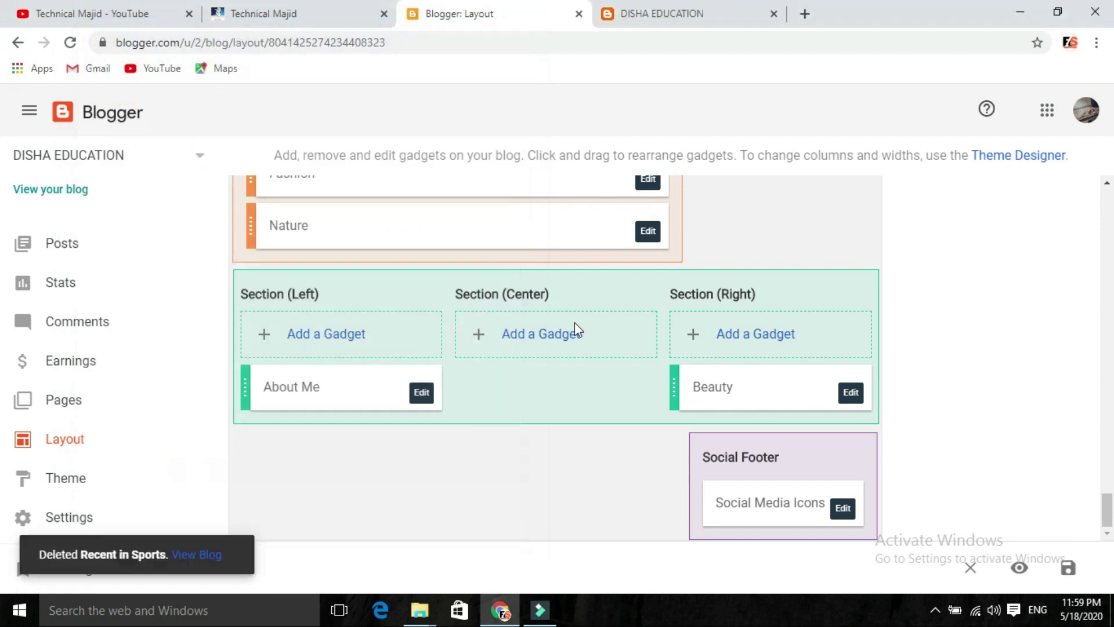
# Add a Labels gadget to the footer's Section (Center), showing all labels alphabetically as a list.
pyautogui.click(532, 336)
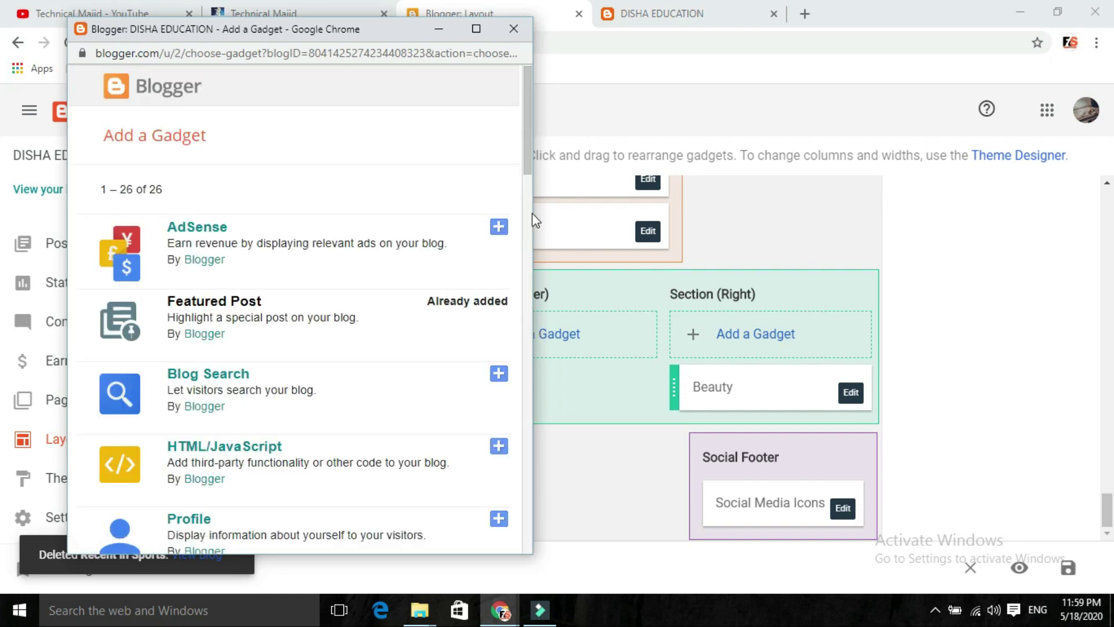
pyautogui.moveTo(523, 160); pyautogui.dragTo(528, 288)
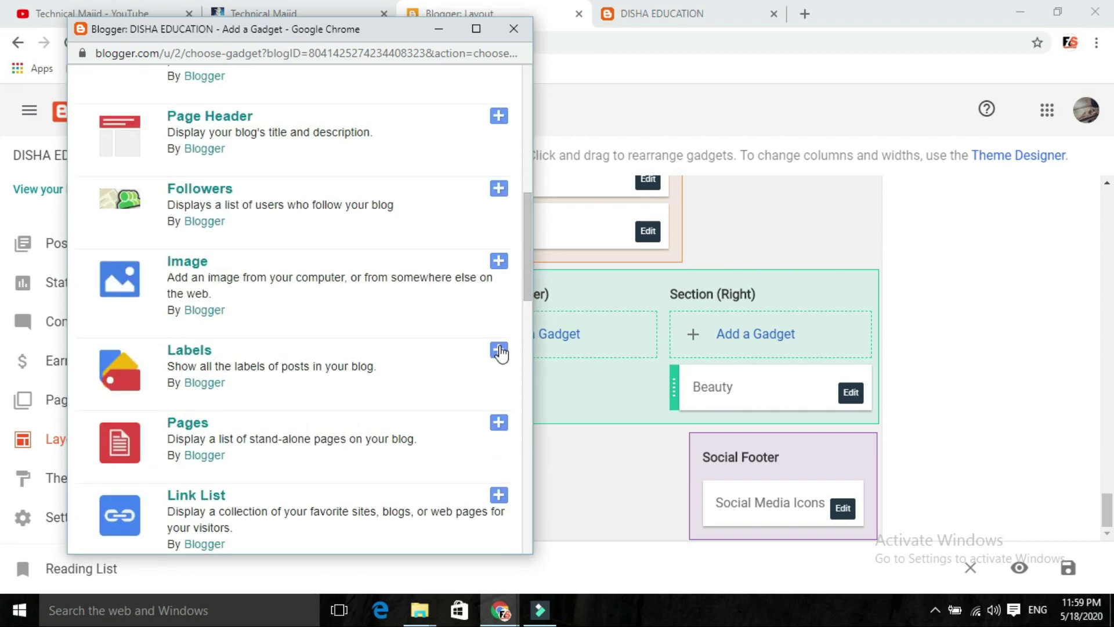
pyautogui.click(498, 350)
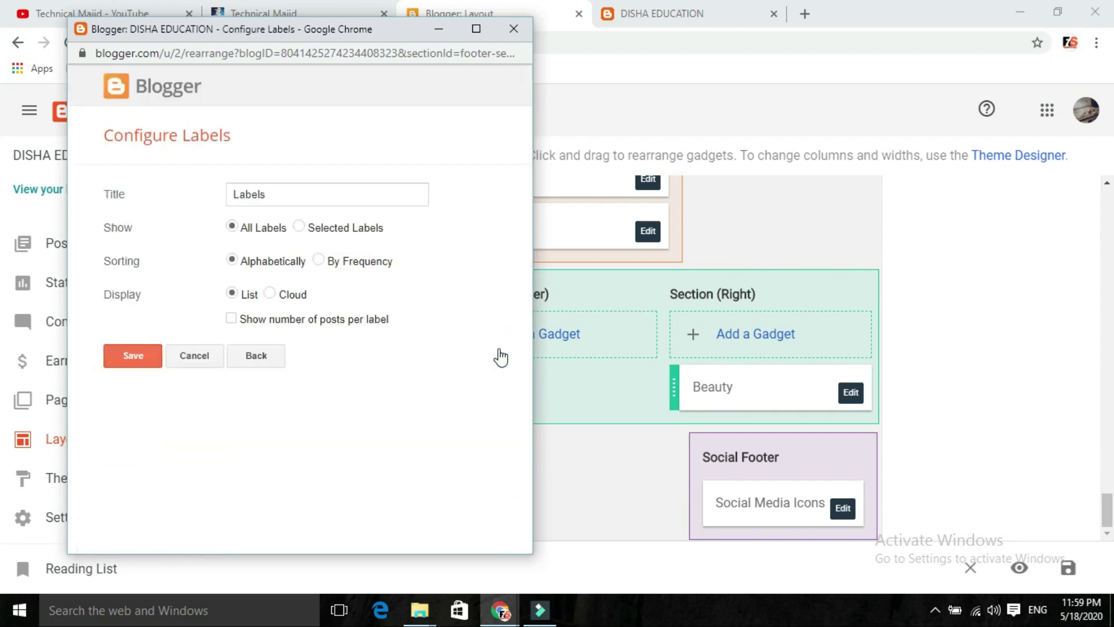
pyautogui.click(126, 356)
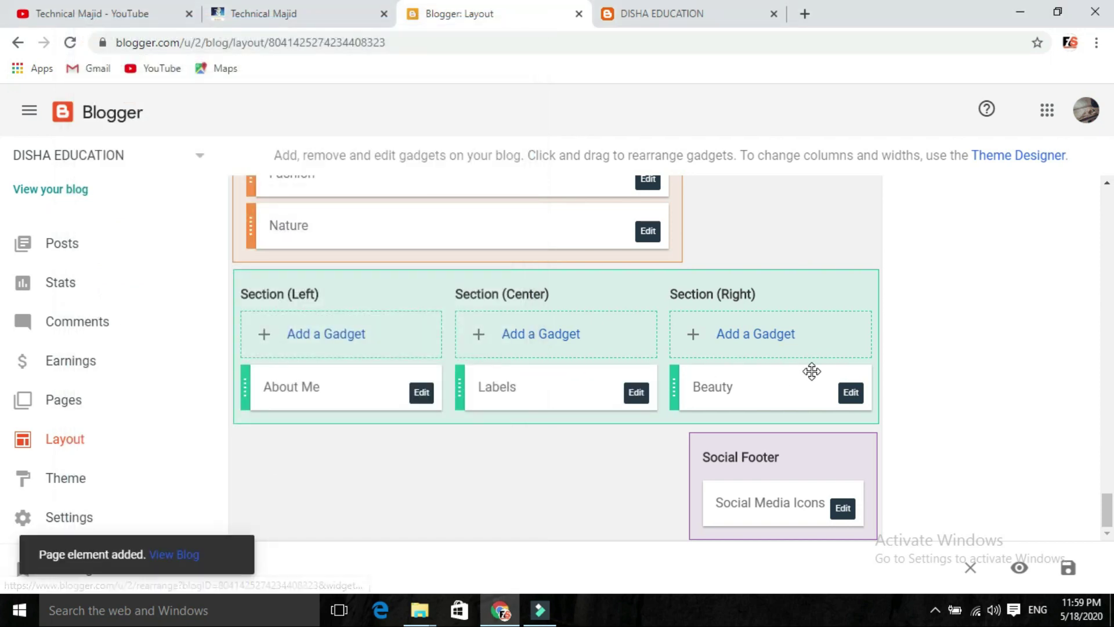
# Remove the Beauty gadget from the footer's Section (Right).
pyautogui.click(851, 393)
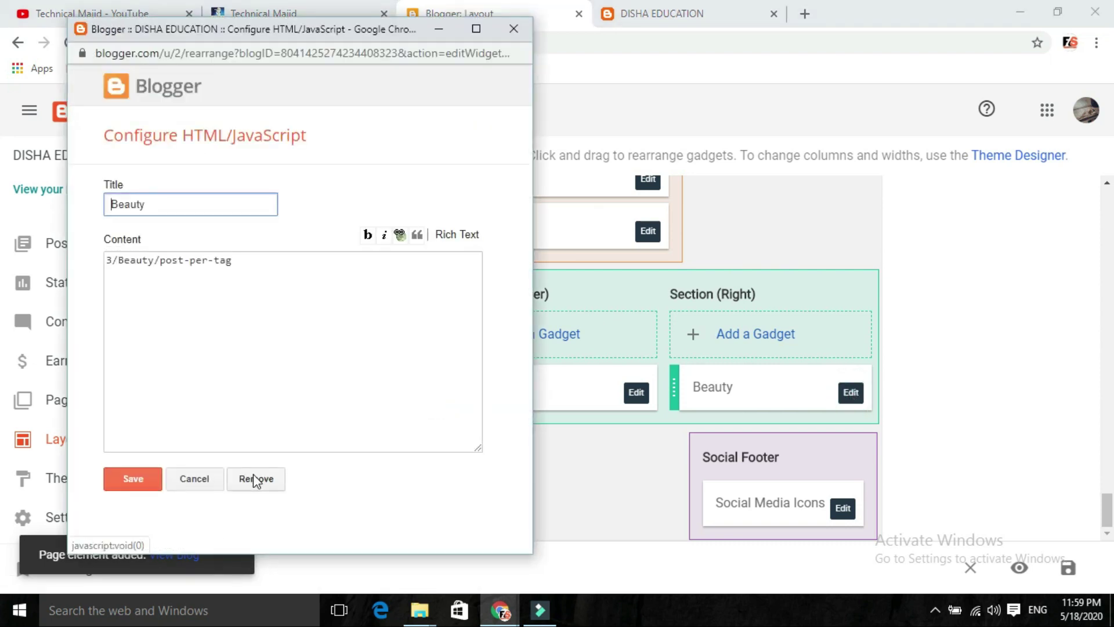
pyautogui.click(253, 480)
pyautogui.click(374, 158)
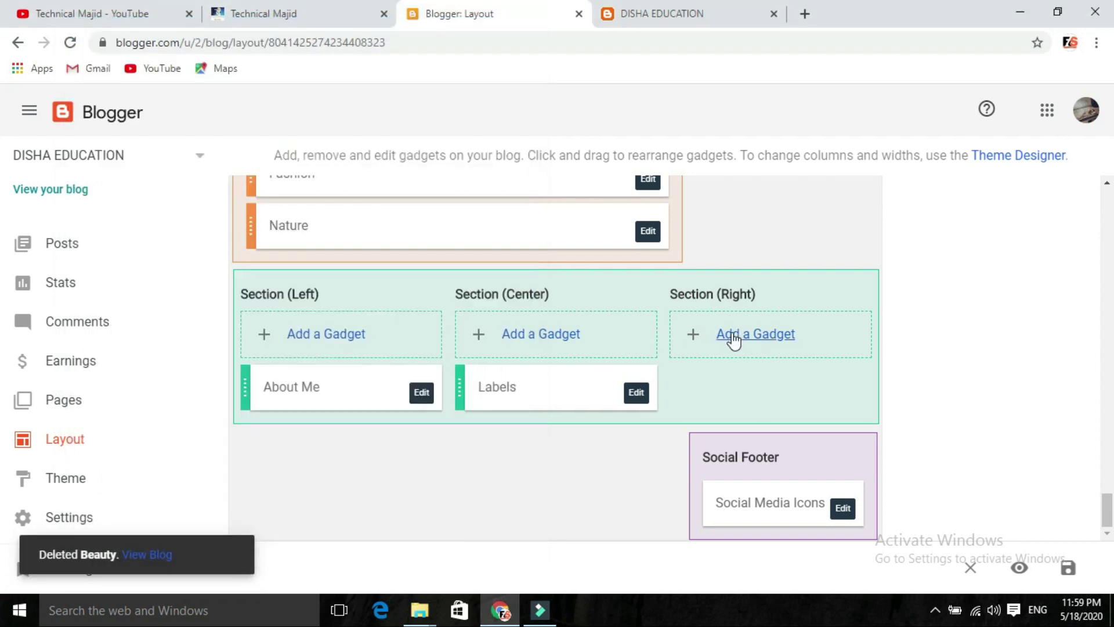
# Add a Followers gadget with the default title and theme default styles to the footer's Section (Right).
pyautogui.click(732, 341)
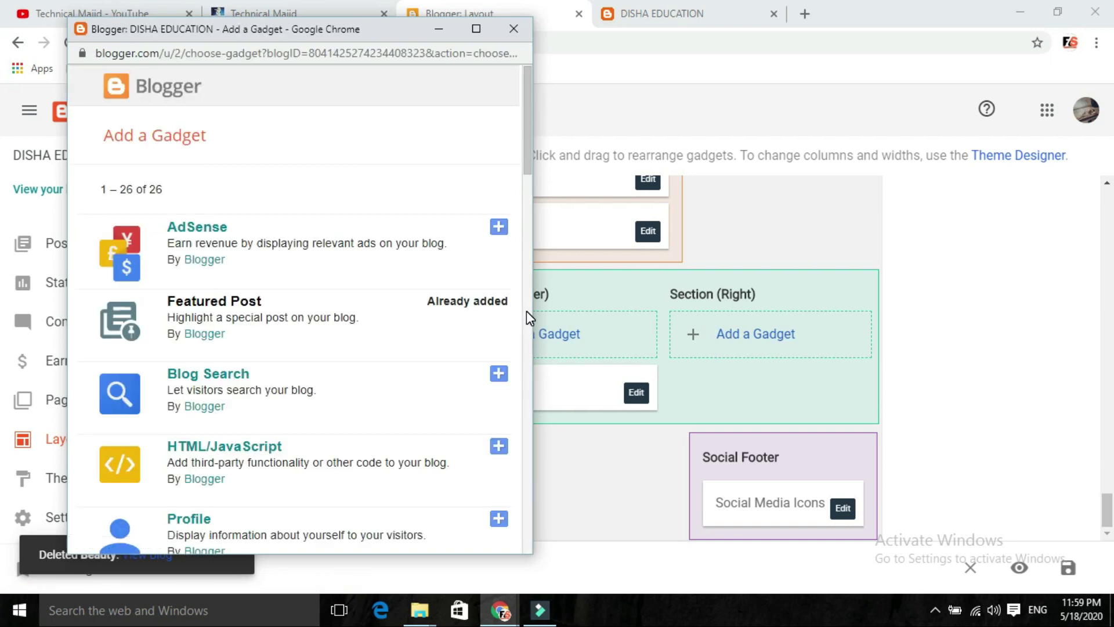
pyautogui.moveTo(527, 153); pyautogui.dragTo(533, 262)
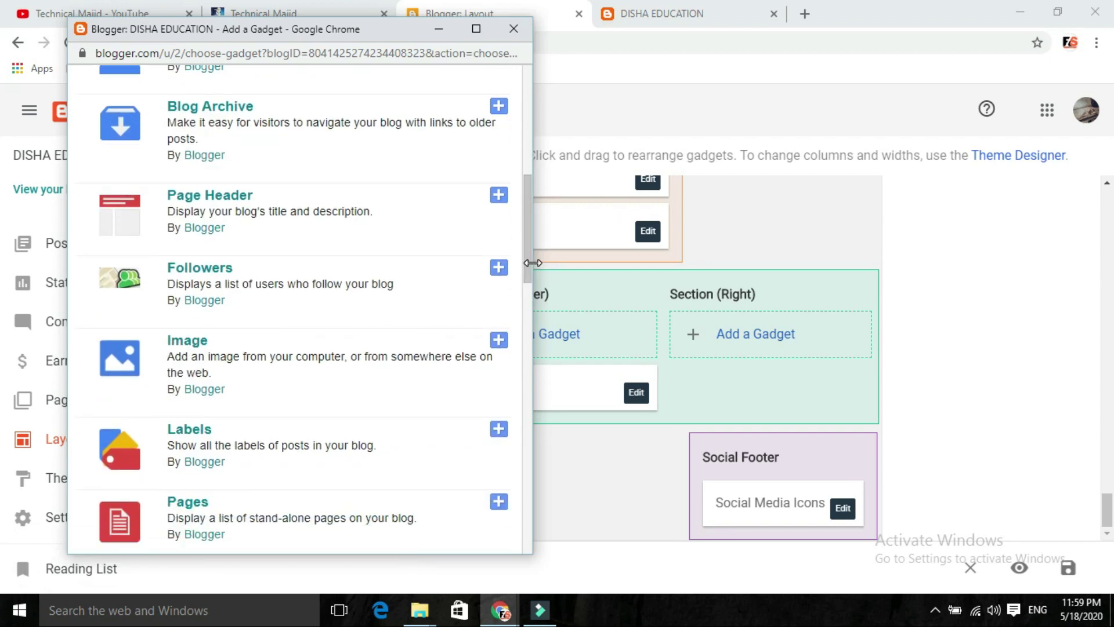
pyautogui.click(498, 267)
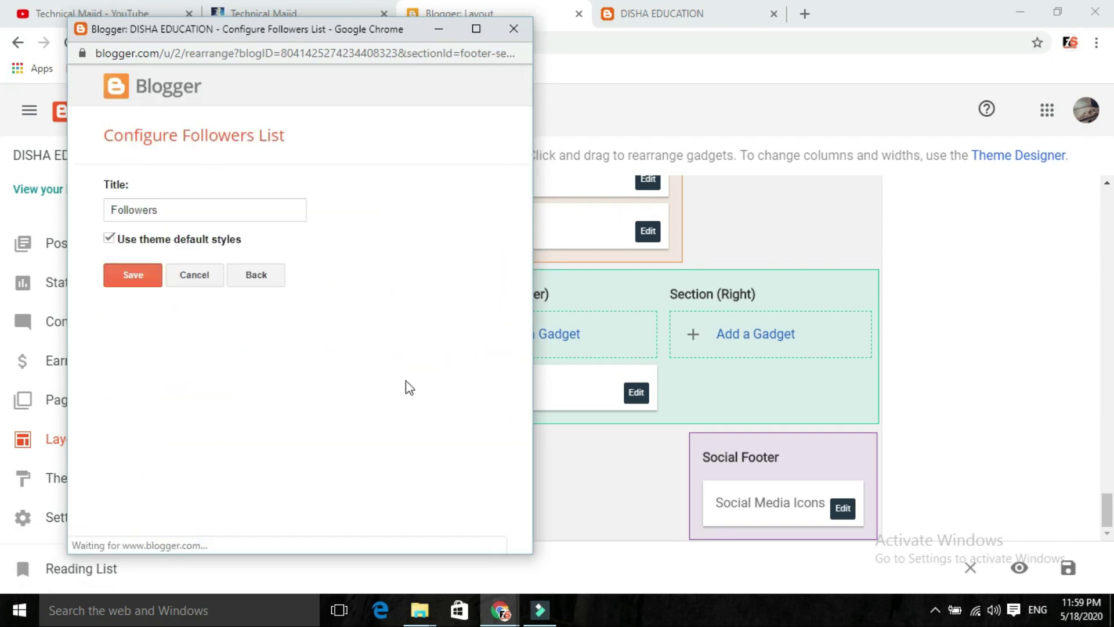
pyautogui.click(132, 273)
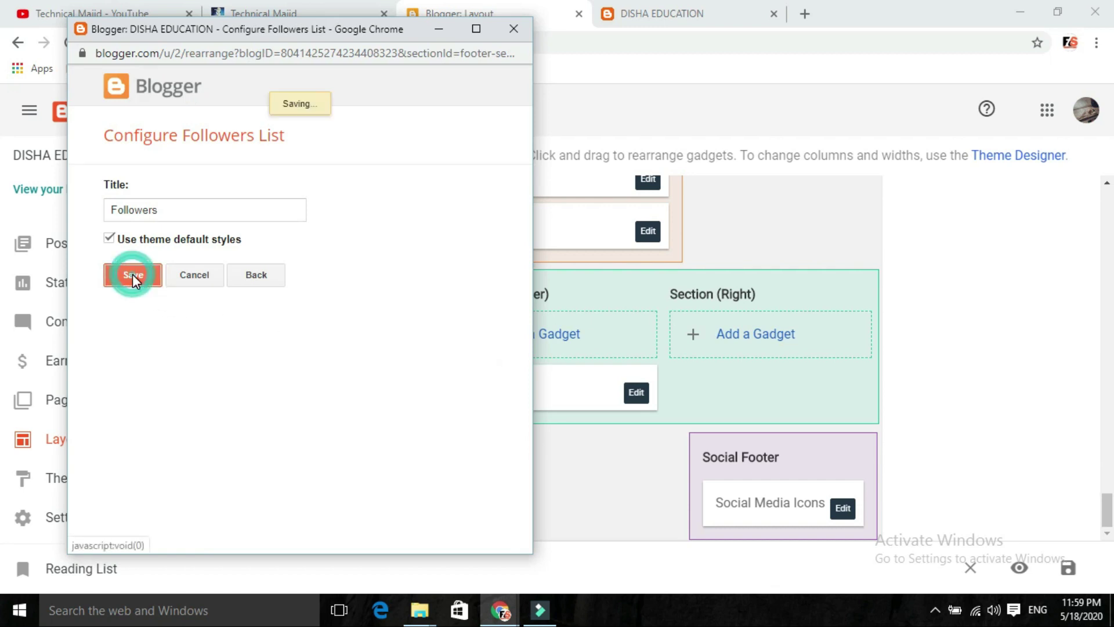
# Reload the live blog and check the three footer columns down to the credit line and social icons.
pyautogui.click(635, 15)
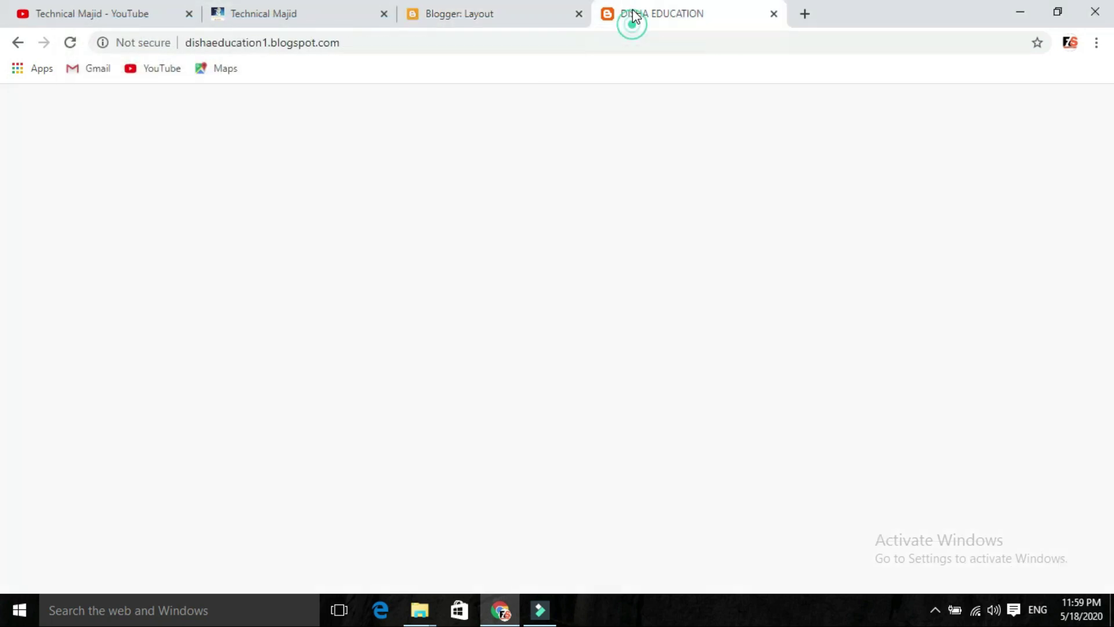
pyautogui.click(70, 44)
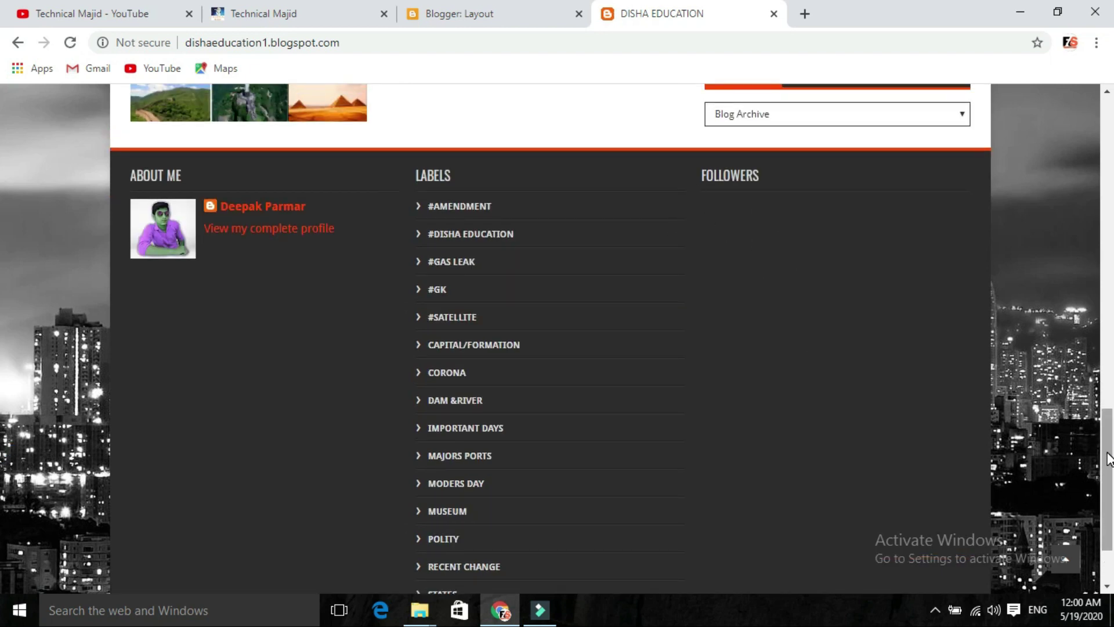
pyautogui.scroll(-2, 1099, 423)
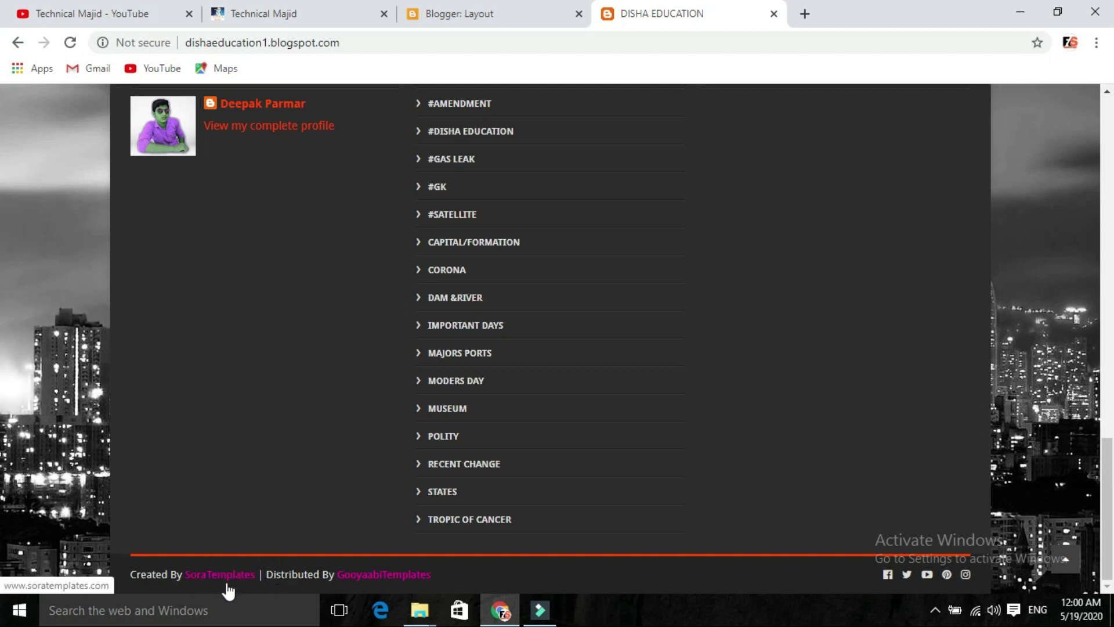
# Return to the blog layout, clear the facebook entry's URL in the Social Footer's Social Media Icons gadget, and save the gadget.
pyautogui.click(419, 9)
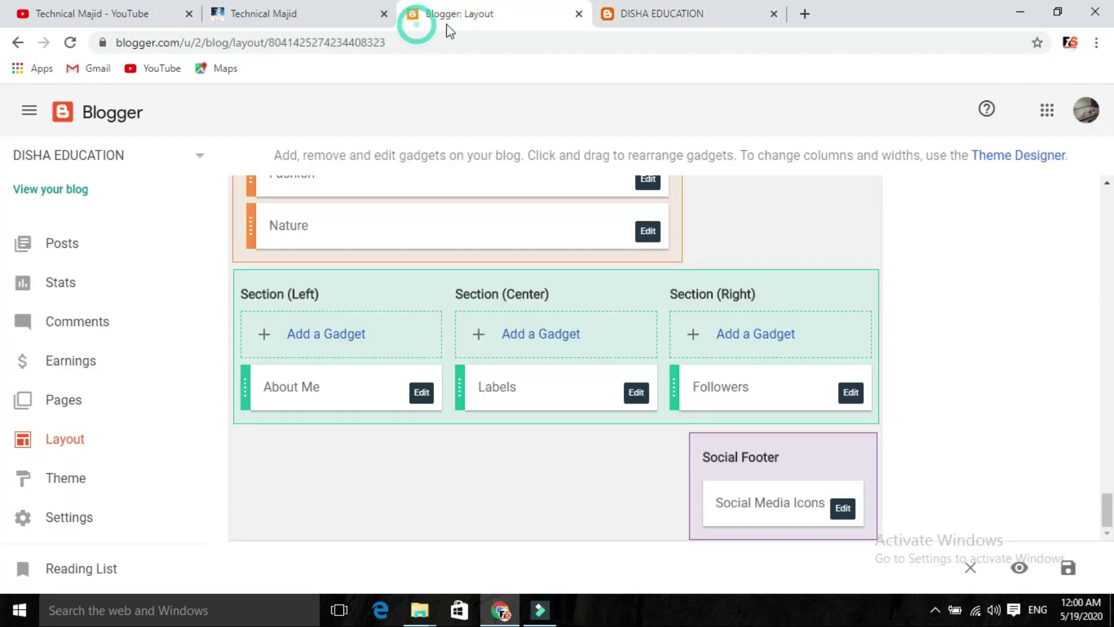
pyautogui.click(843, 511)
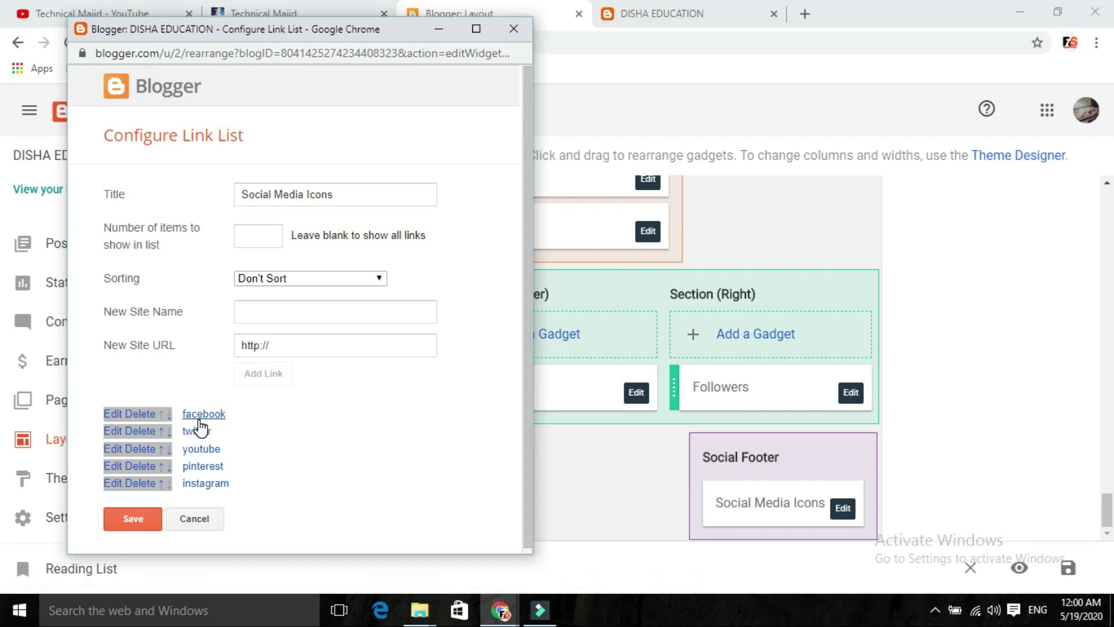
pyautogui.click(113, 414)
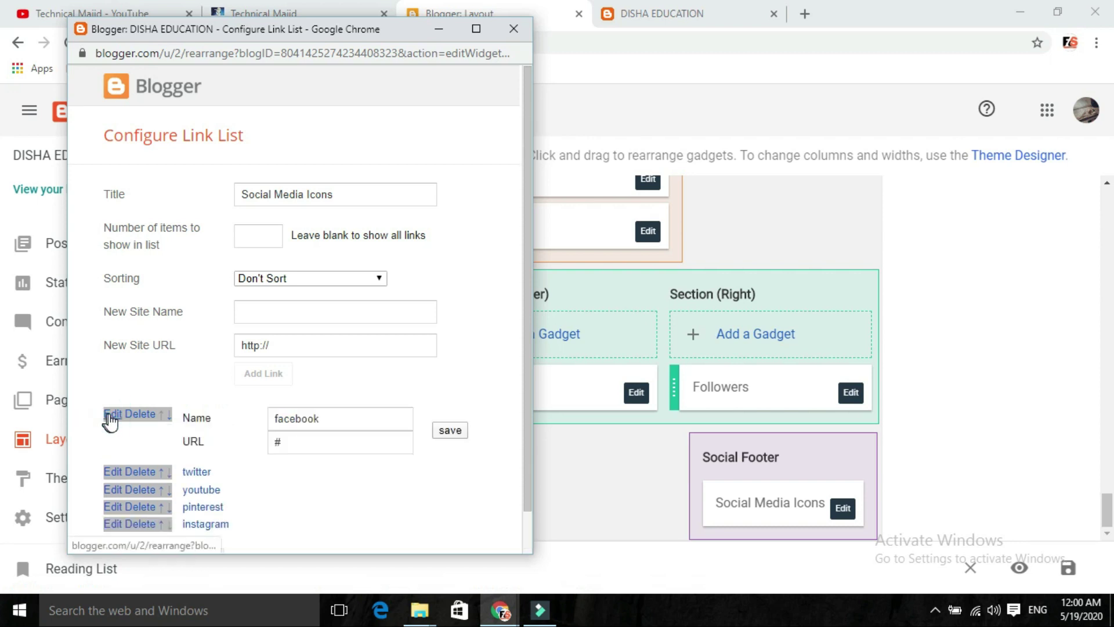
pyautogui.click(313, 449)
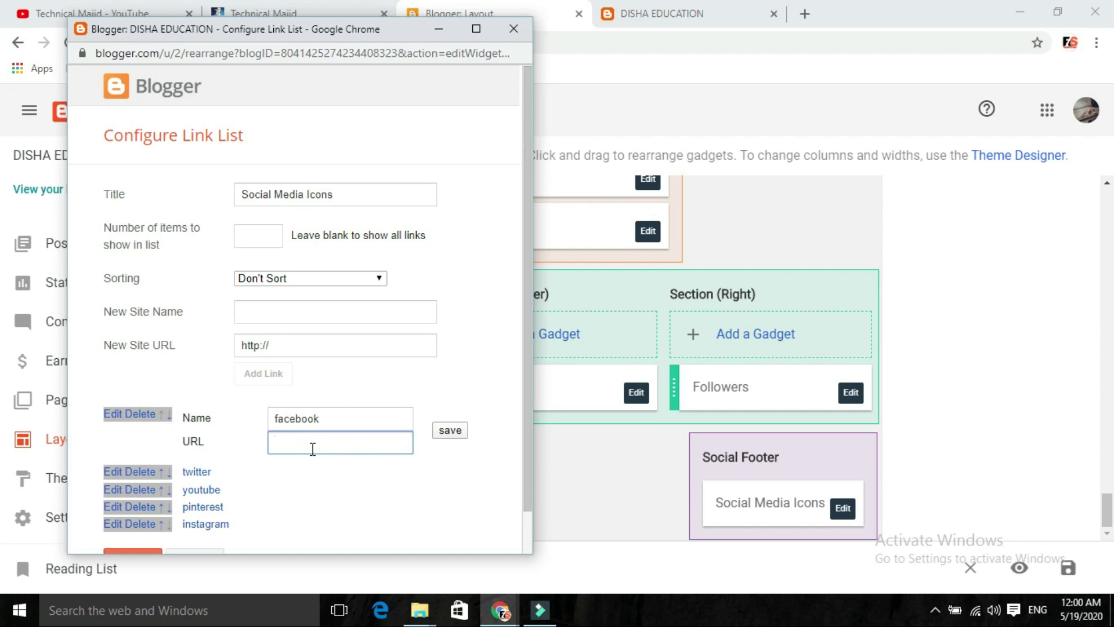
pyautogui.click(449, 431)
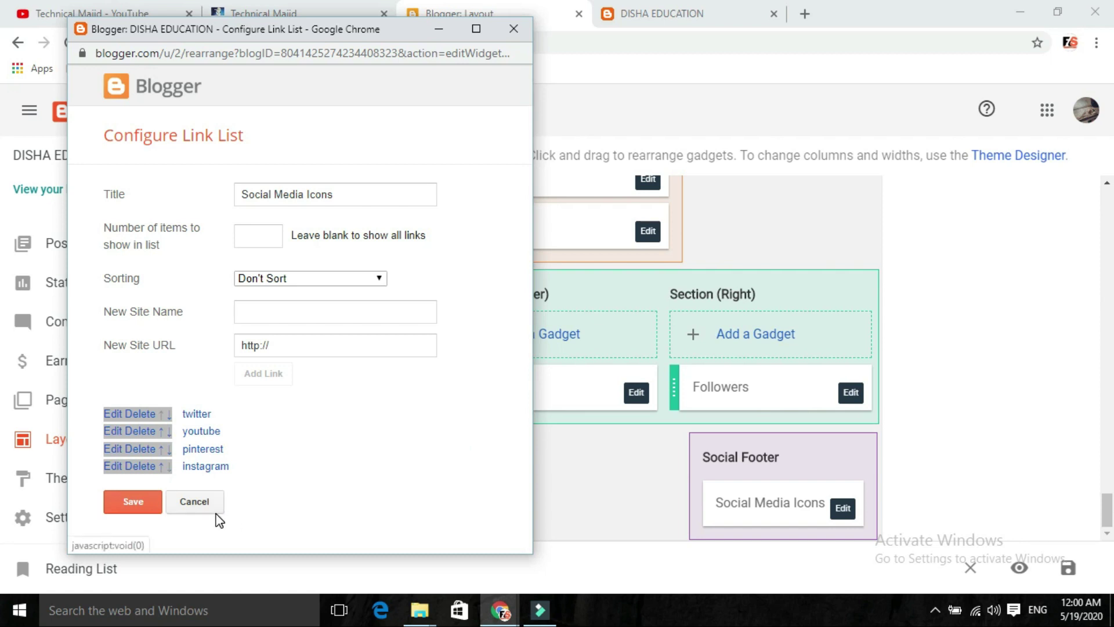
pyautogui.click(126, 502)
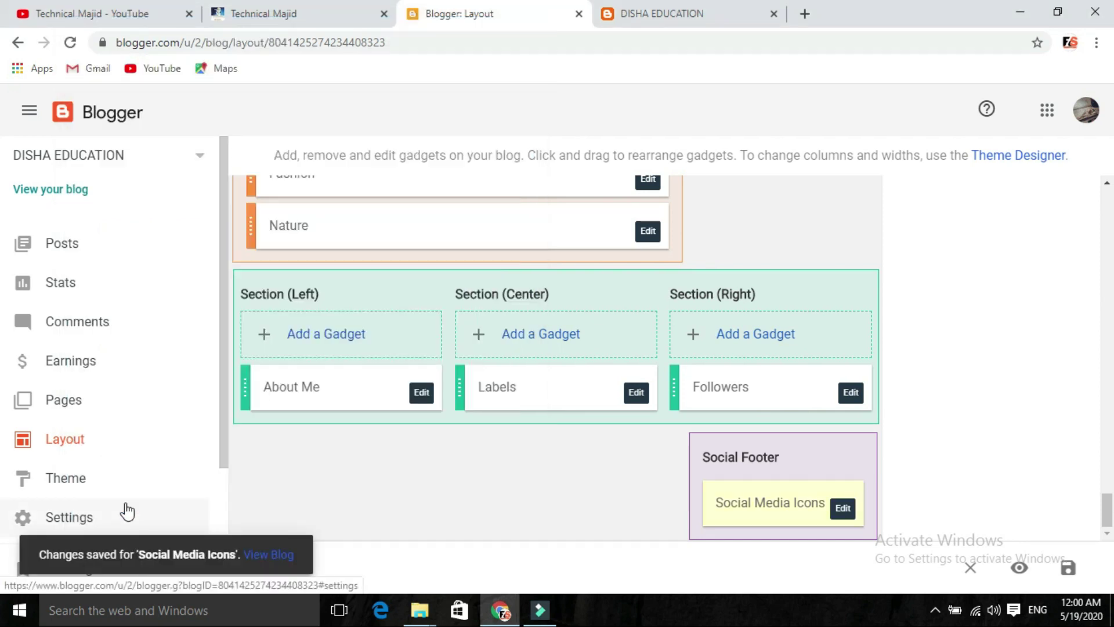
# Reload the live blog and view the updated homepage.
pyautogui.moveTo(1106, 510); pyautogui.dragTo(1108, 202)
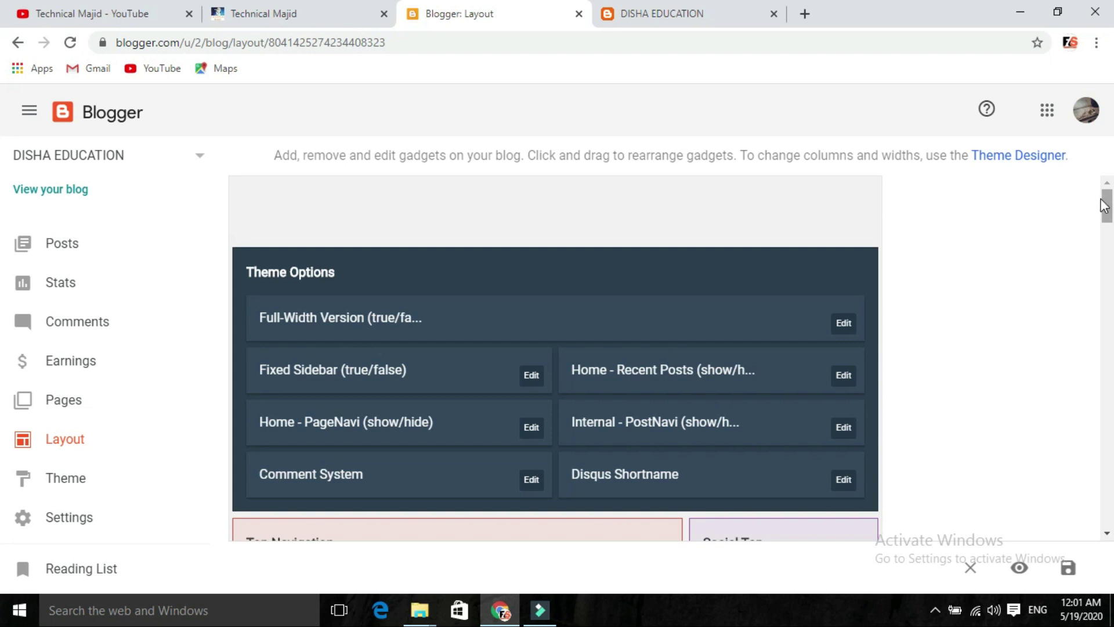
pyautogui.click(677, 15)
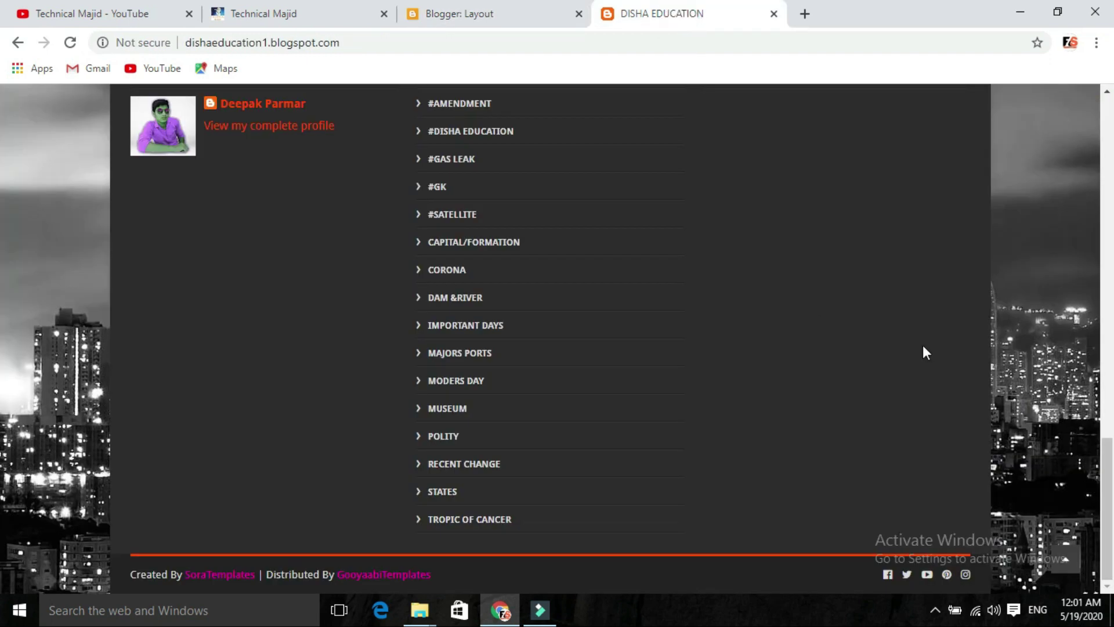
pyautogui.press('F5')
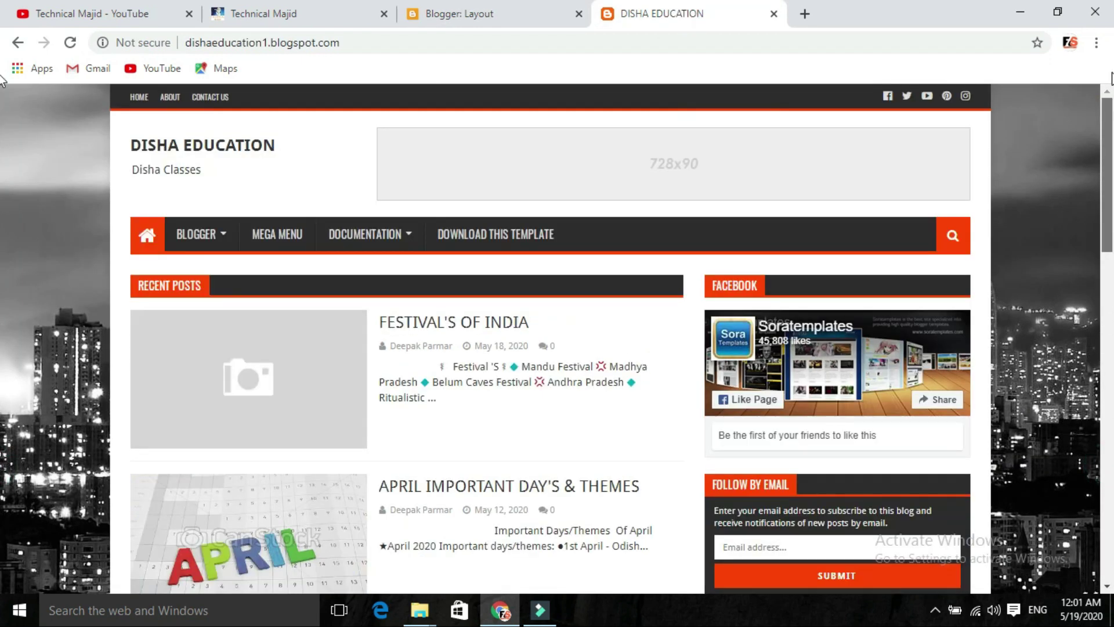